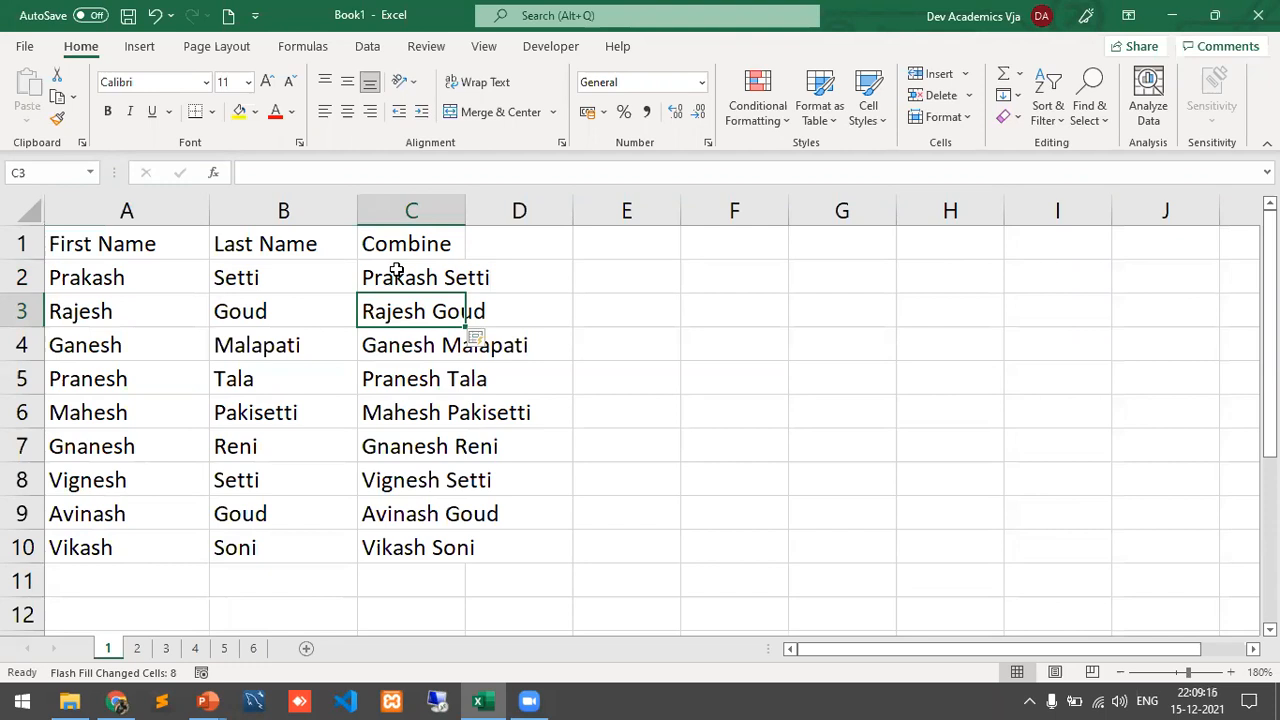
Step: Move on to sheet 2, which holds the same first- and last-name list
left_click(136, 648)
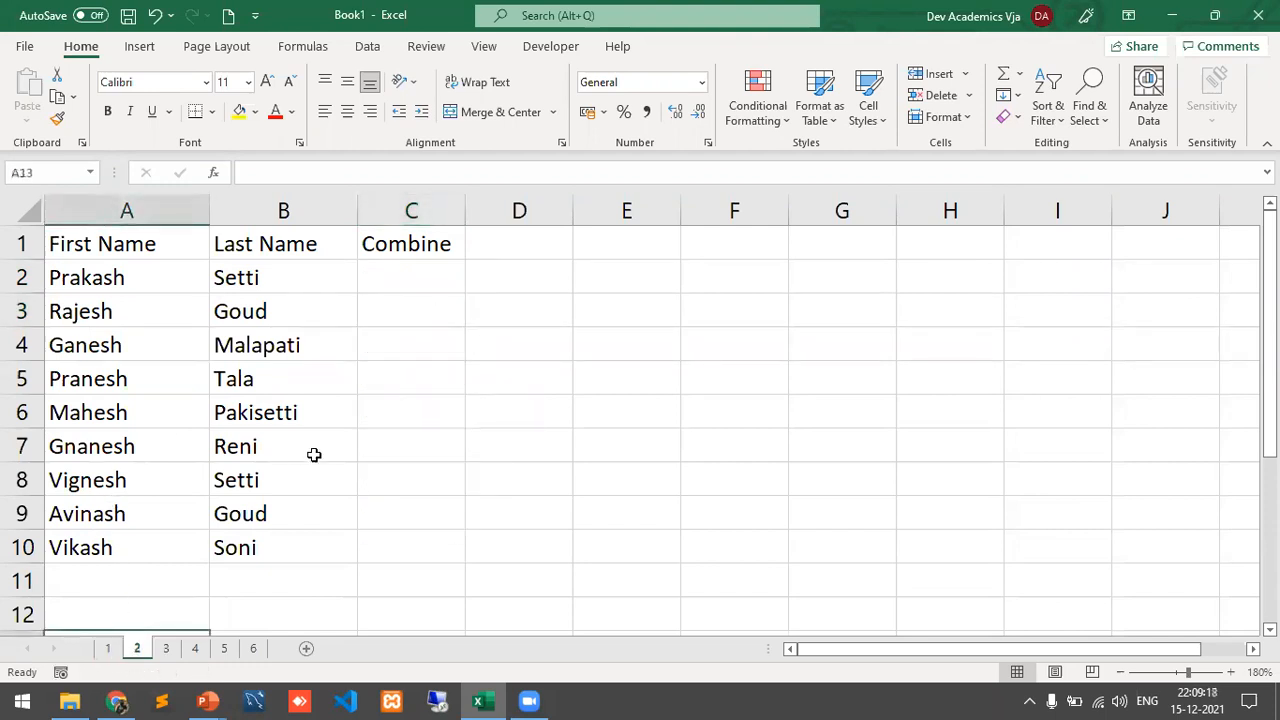
left_click(423, 279)
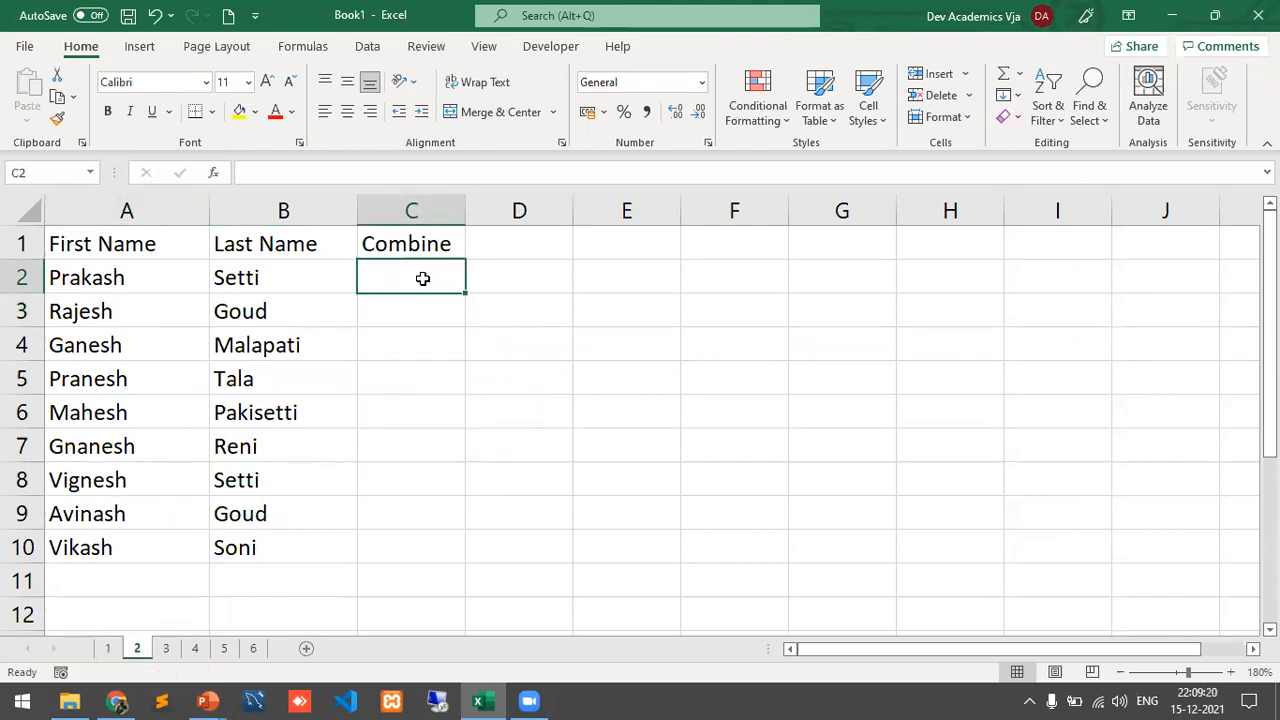
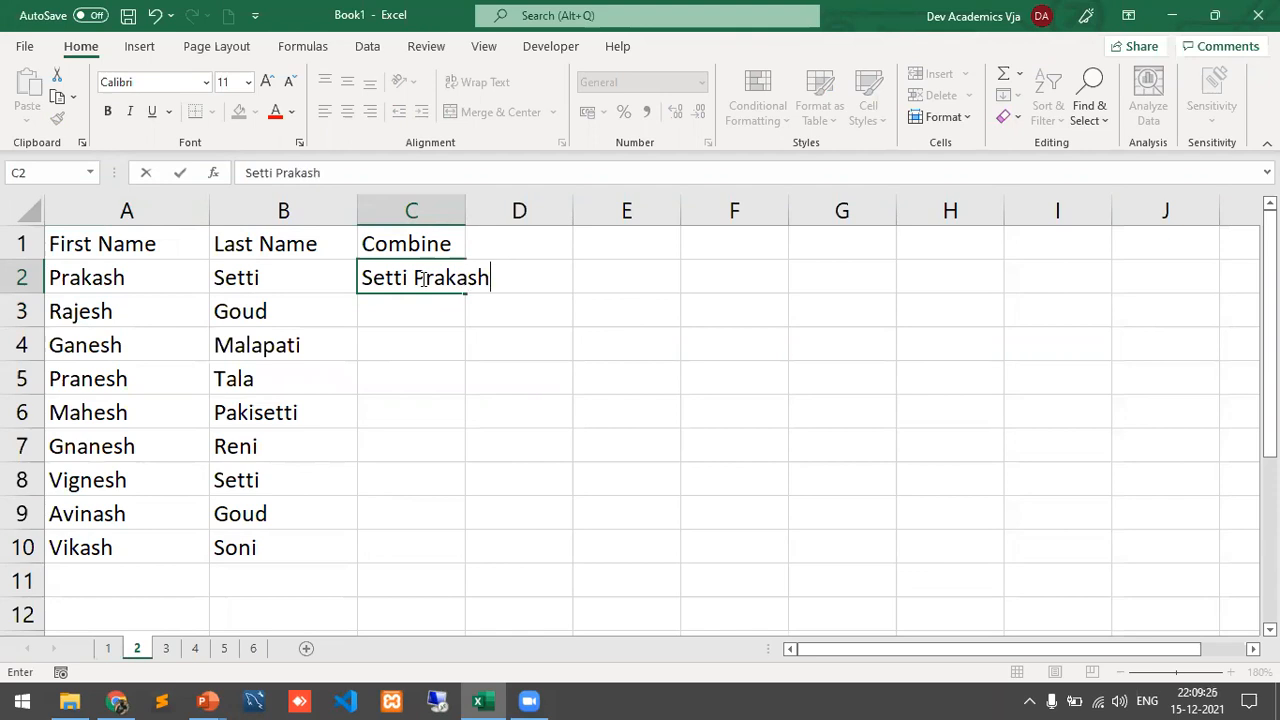
key("Return")
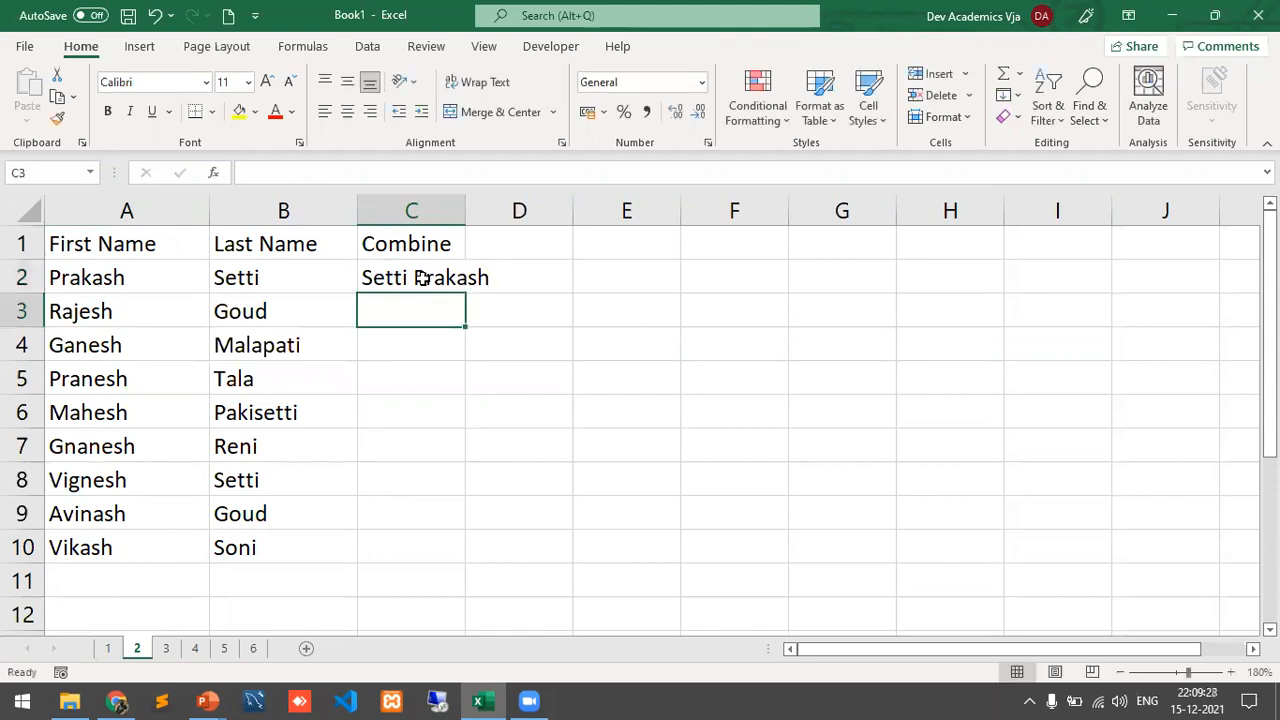
key("ctrl+e")
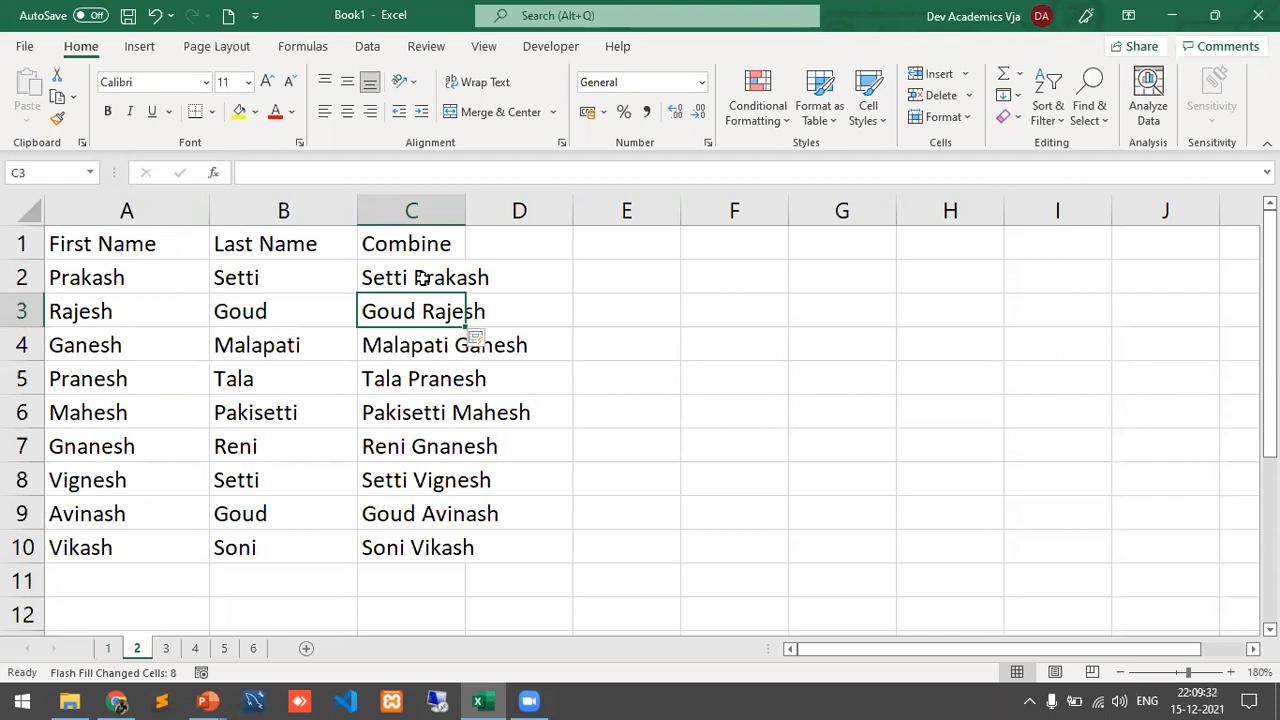
left_click(168, 649)
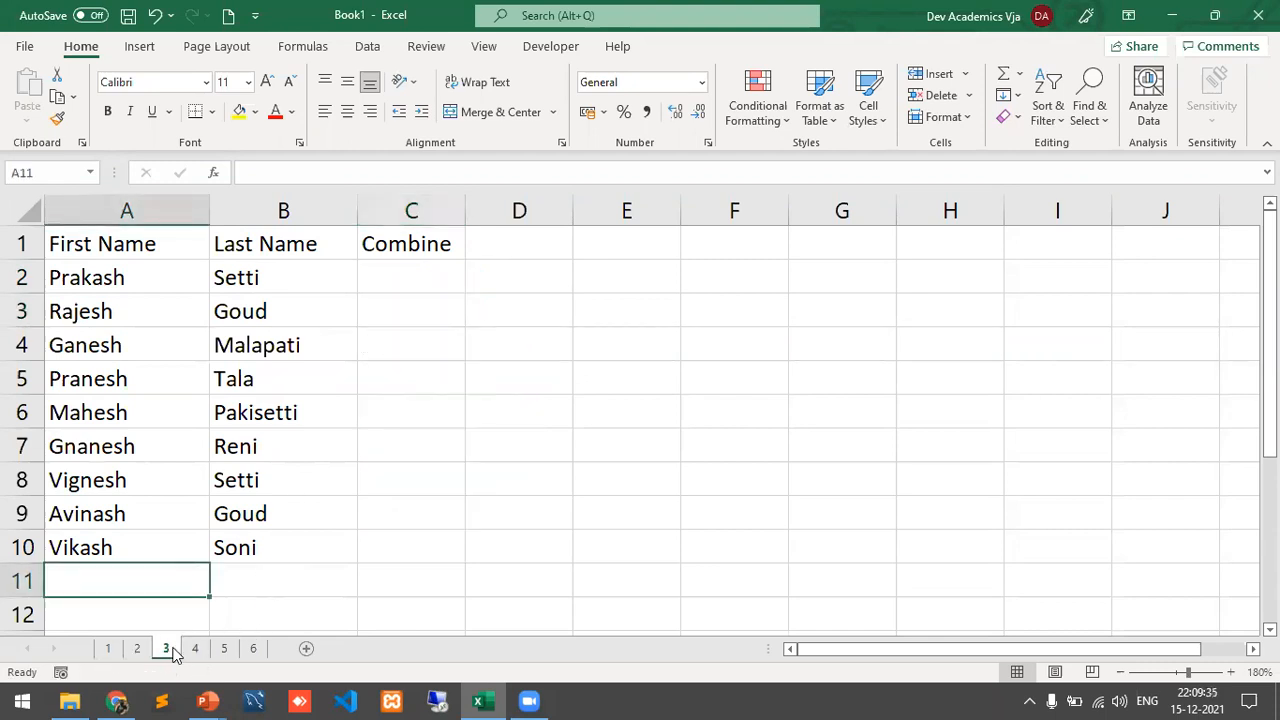
Step: Flash Fill sheet 3's Combine column with initial-plus-first-name entries from the example 'S. Prakash'
left_click(398, 281)
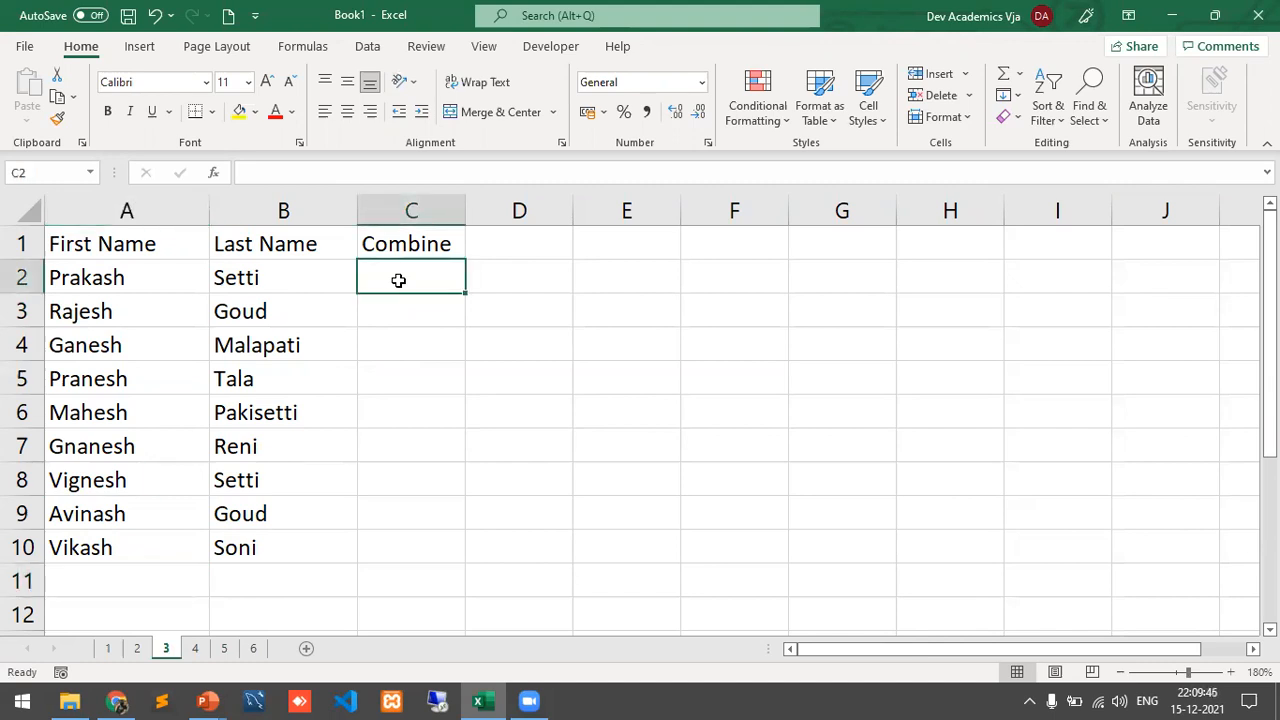
type("S. ")
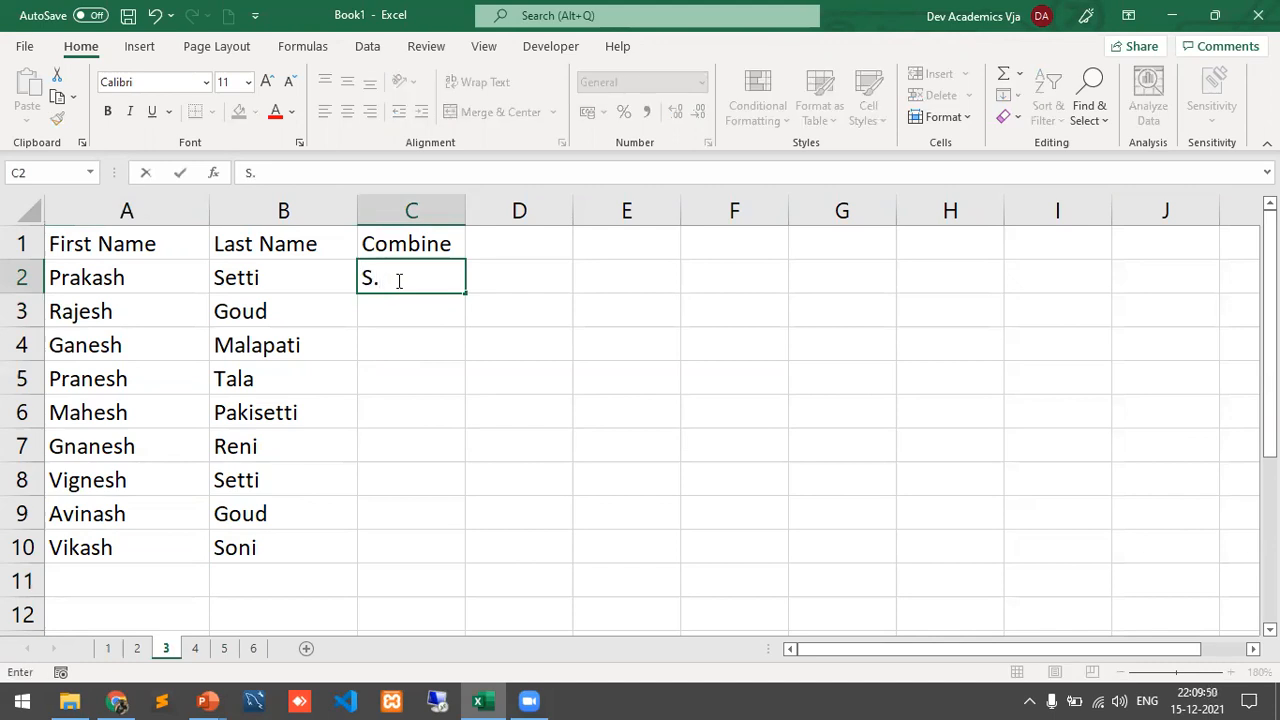
type("Prakash")
key("Return")
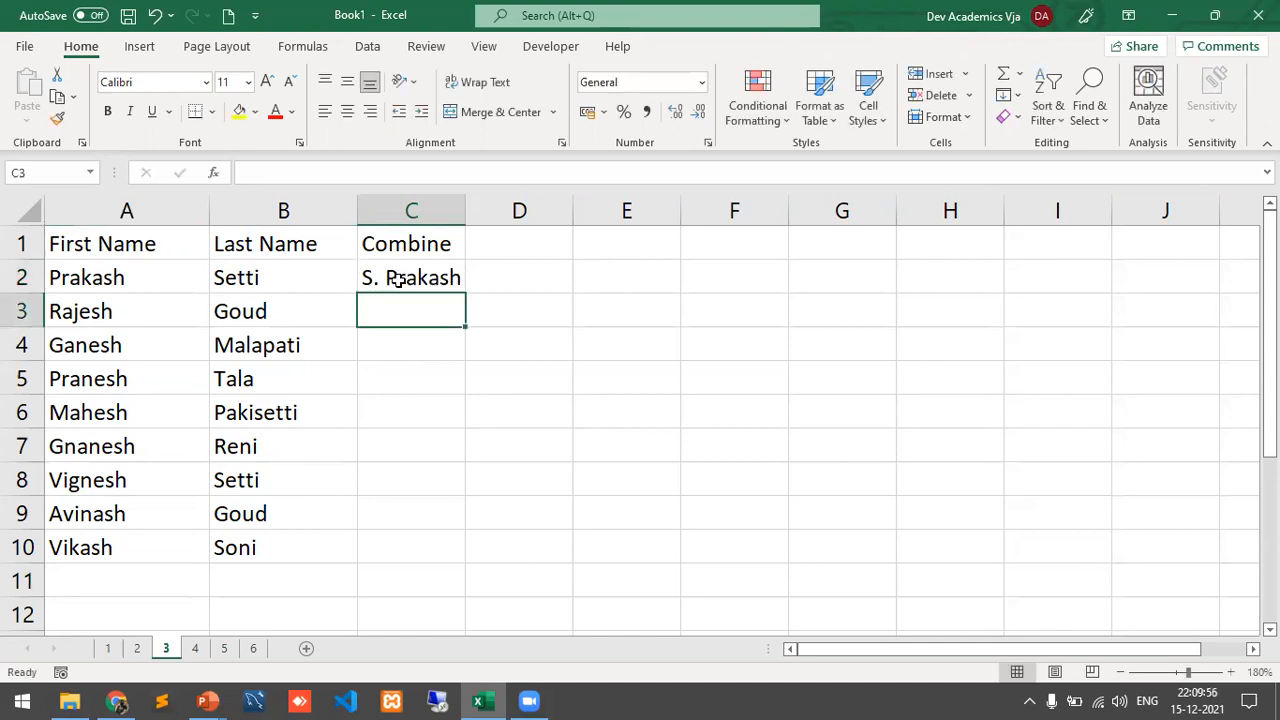
key("ctrl+e")
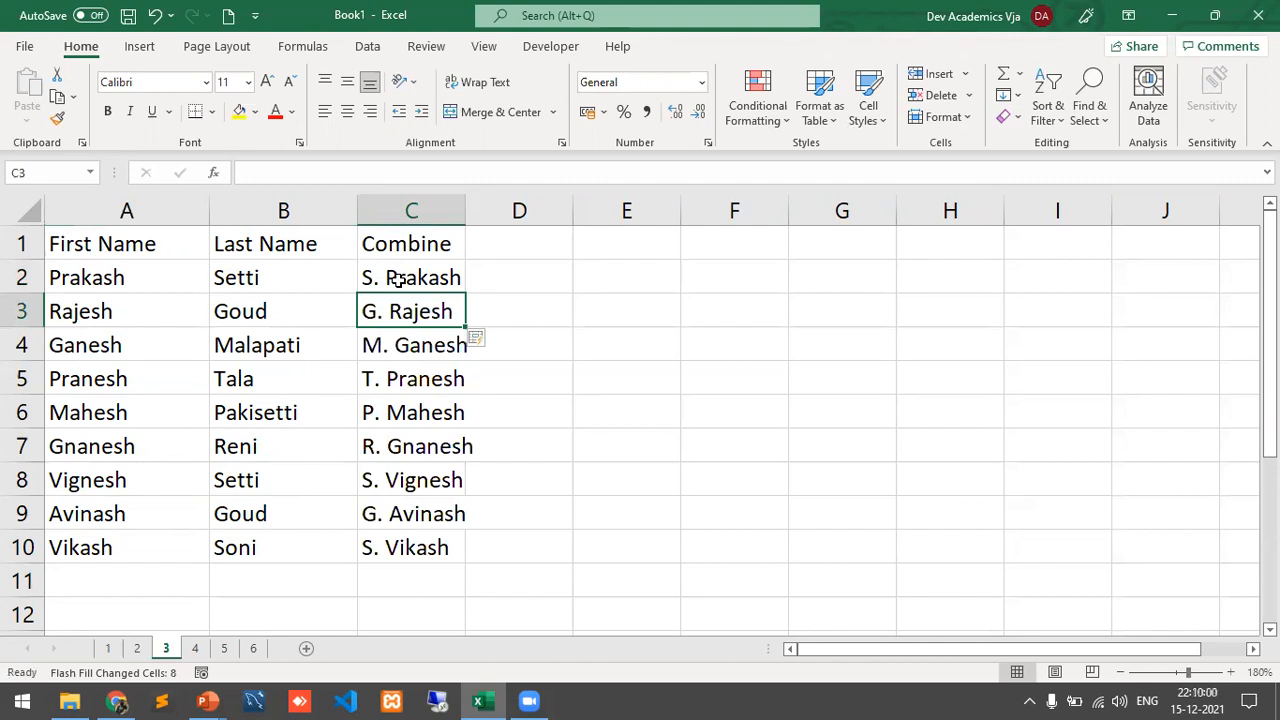
left_click(195, 650)
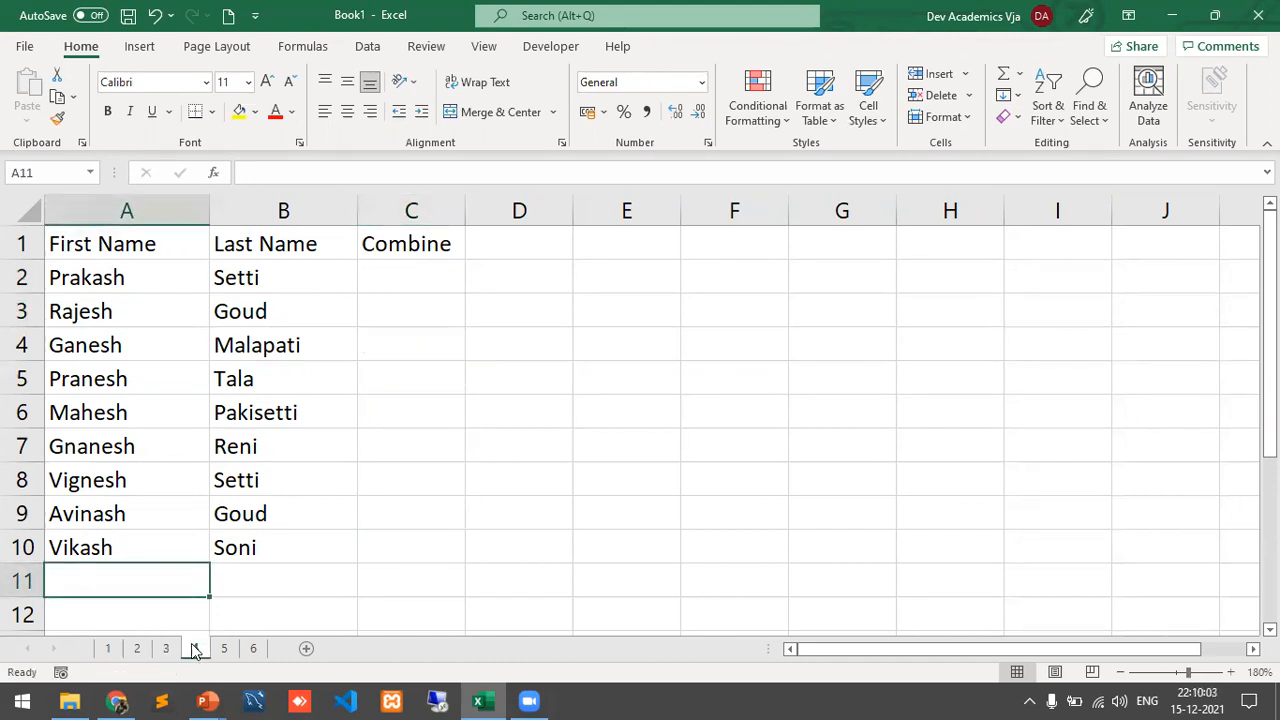
left_click(428, 282)
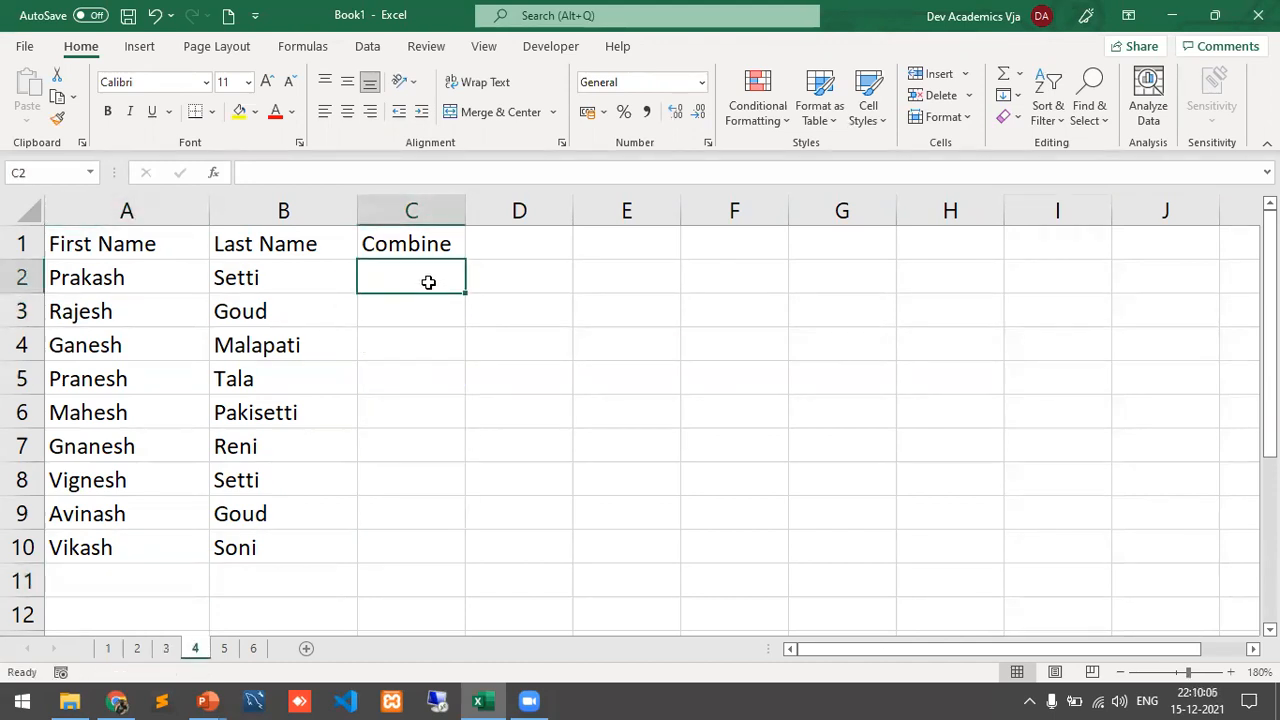
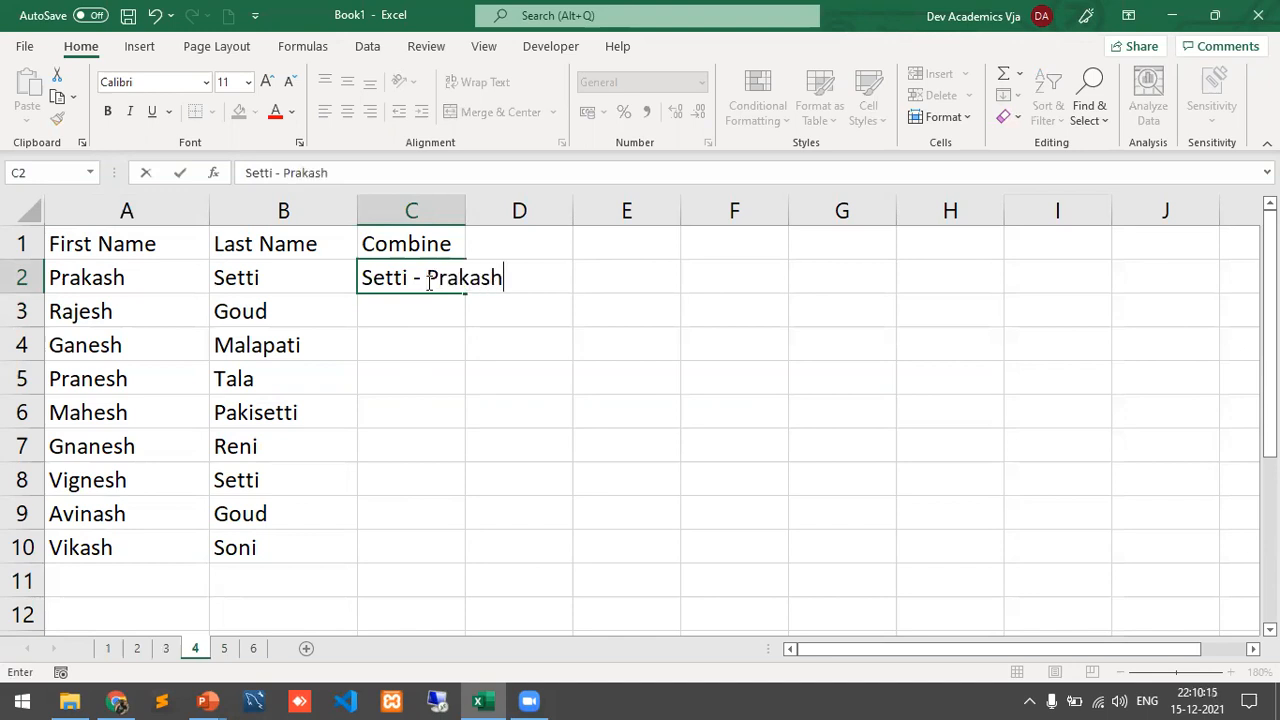
key("Return")
key("ctrl+e")
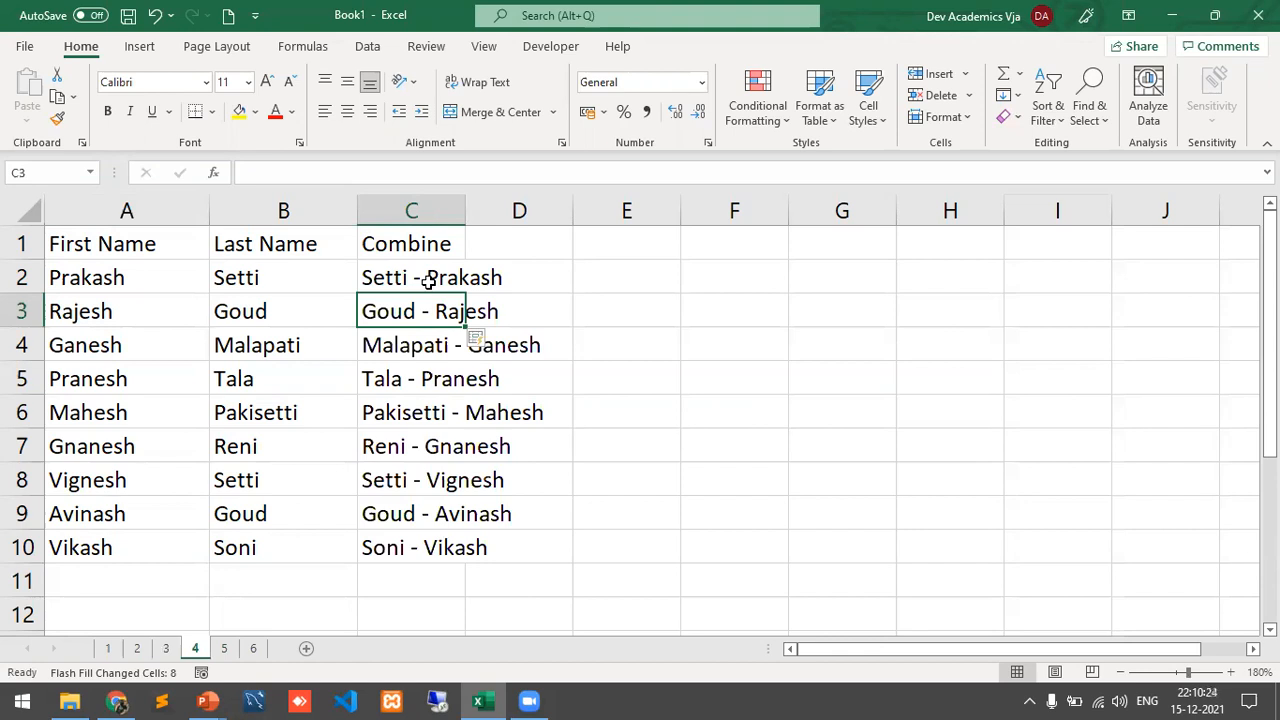
left_click(224, 649)
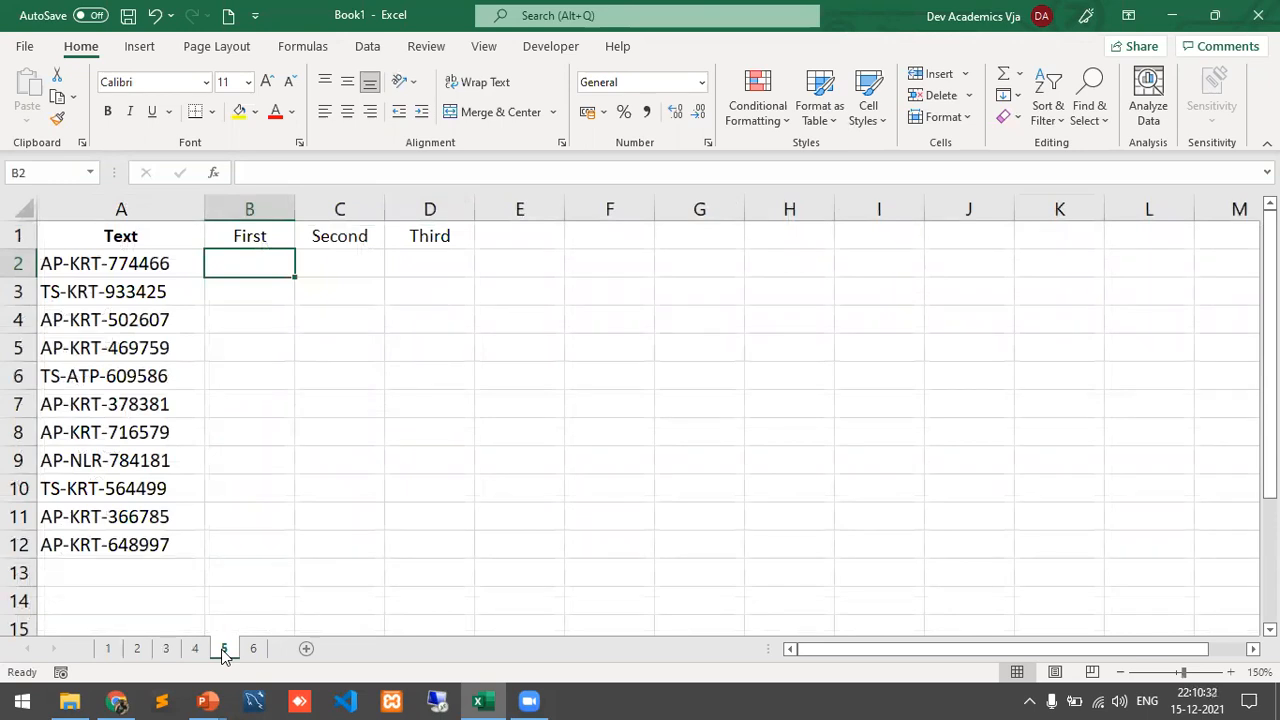
Step: Flash Fill the First column with state prefixes from the example AP
type("AP")
key("Return")
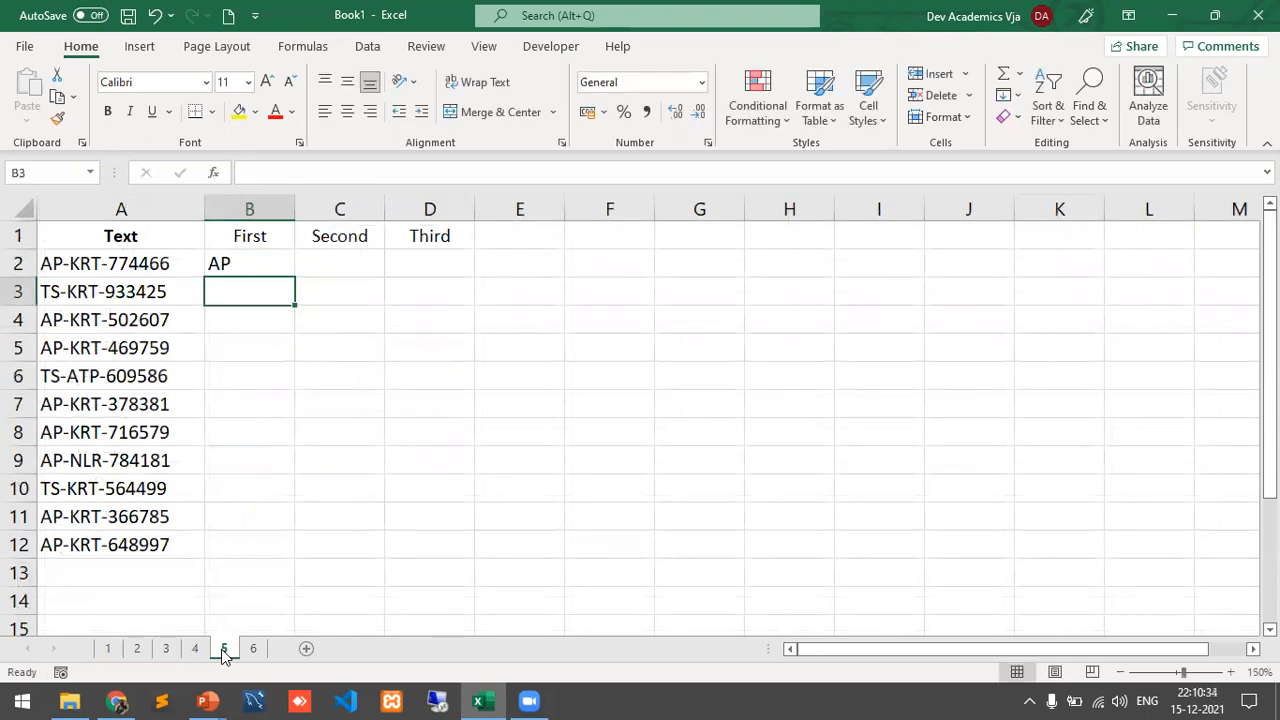
key("ctrl+e")
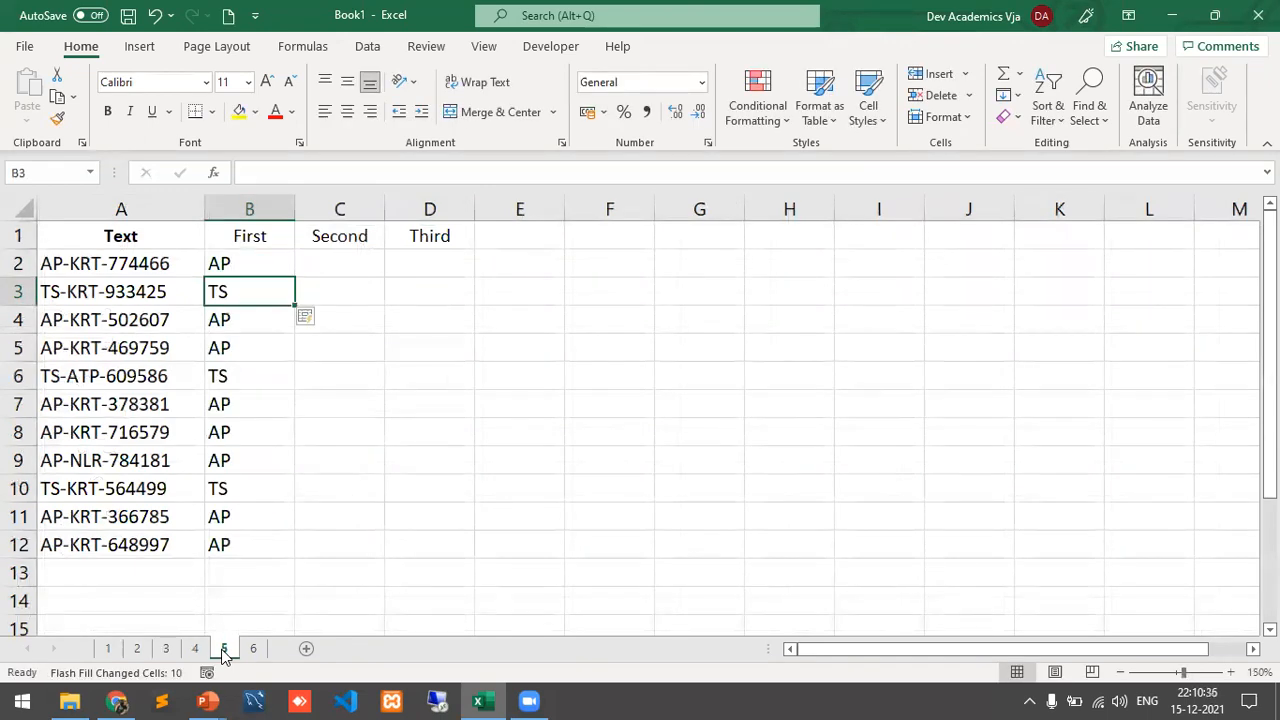
Step: Flash Fill the Second column with the middle codes from the example KRT
key("Up")
key("Right")
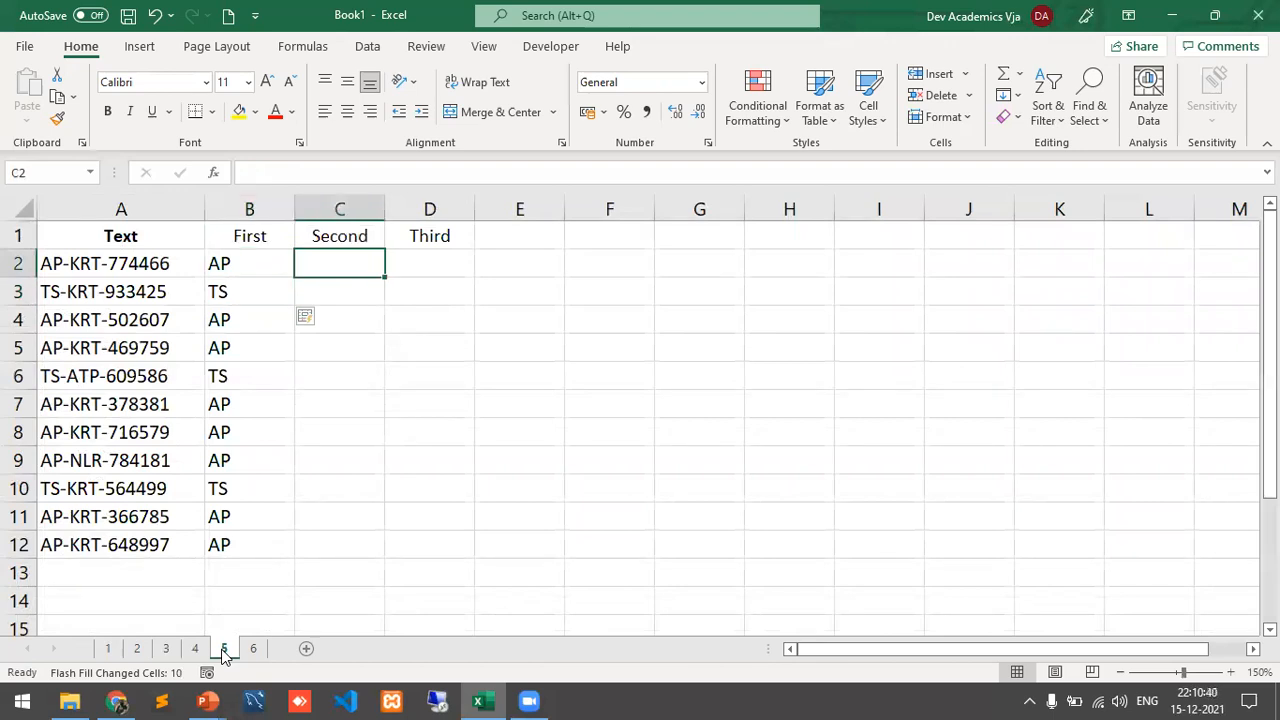
type("KRT")
key("Return")
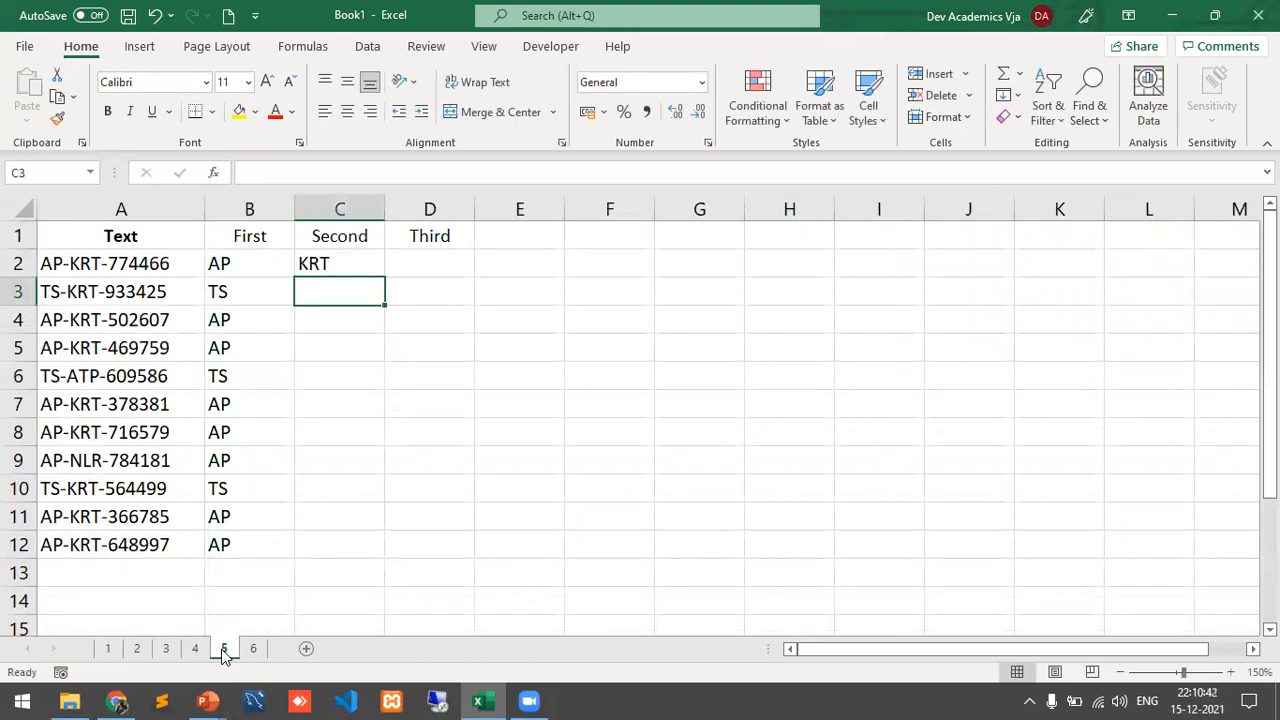
key("ctrl+e")
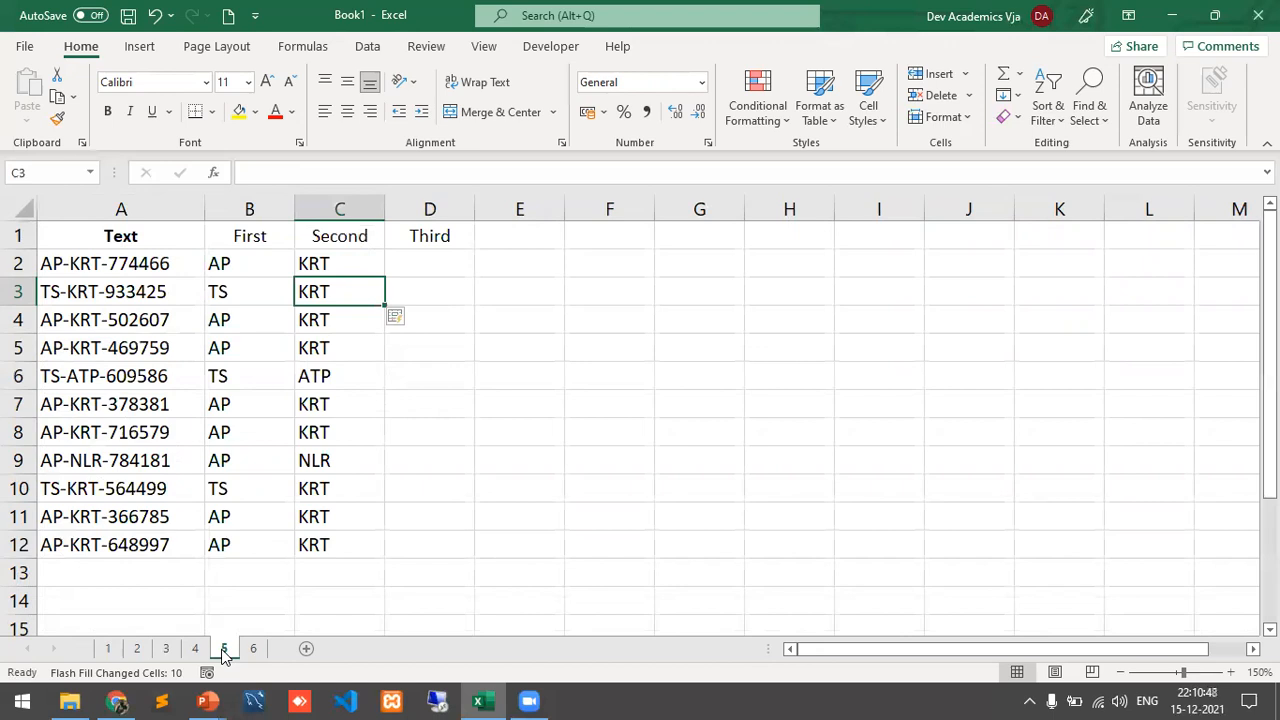
Step: Flash Fill the Third column with the numeric parts from the example 774466
key("Up")
key("Right")
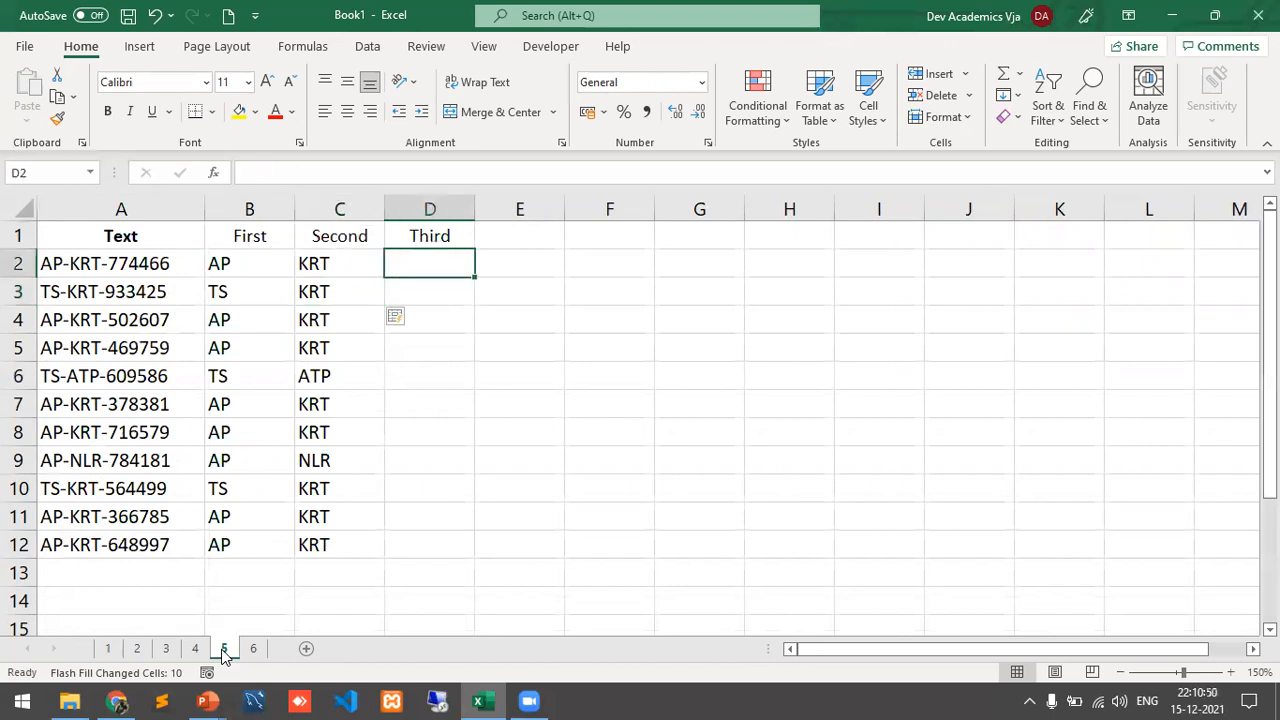
type("774")
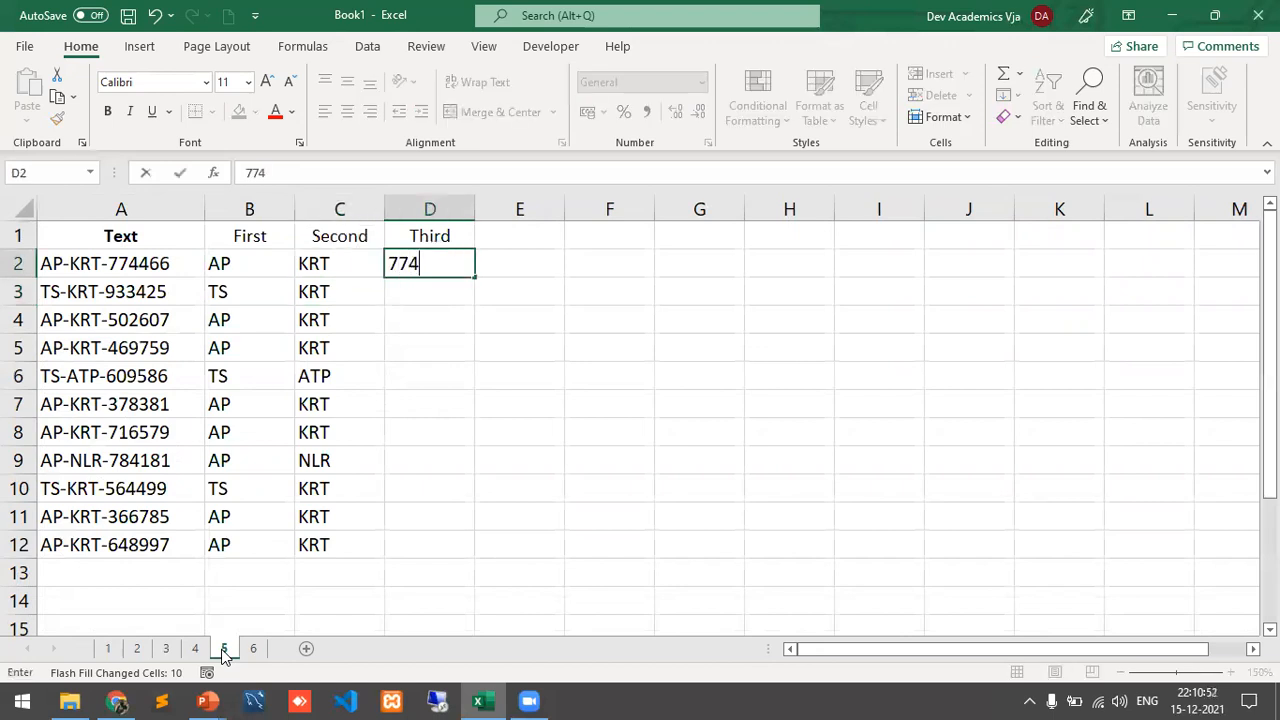
type("466")
key("Return")
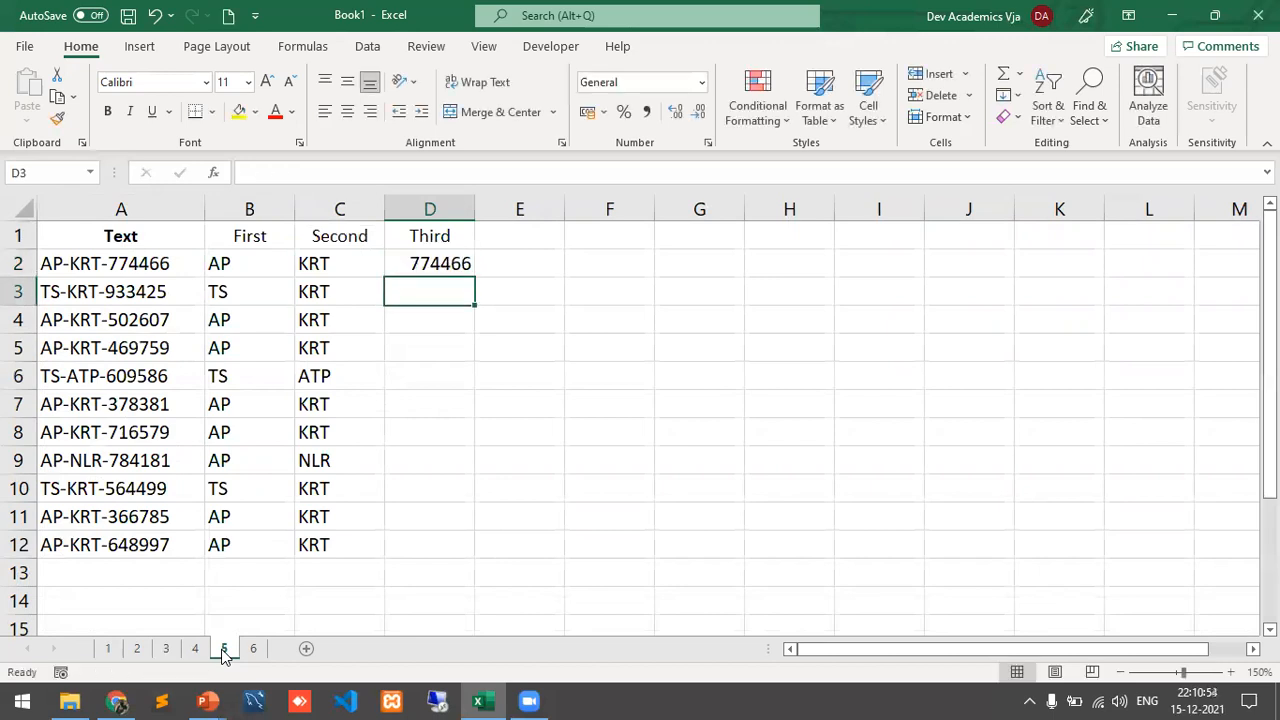
key("ctrl+e")
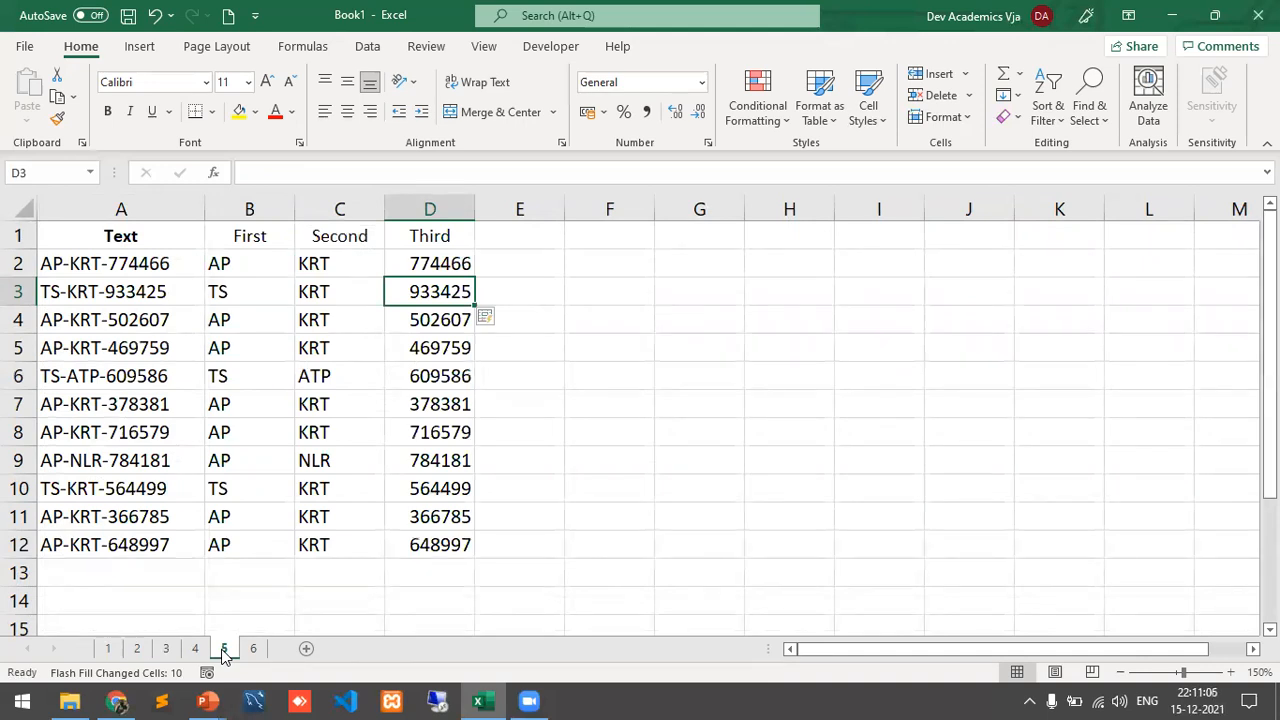
left_click(256, 655)
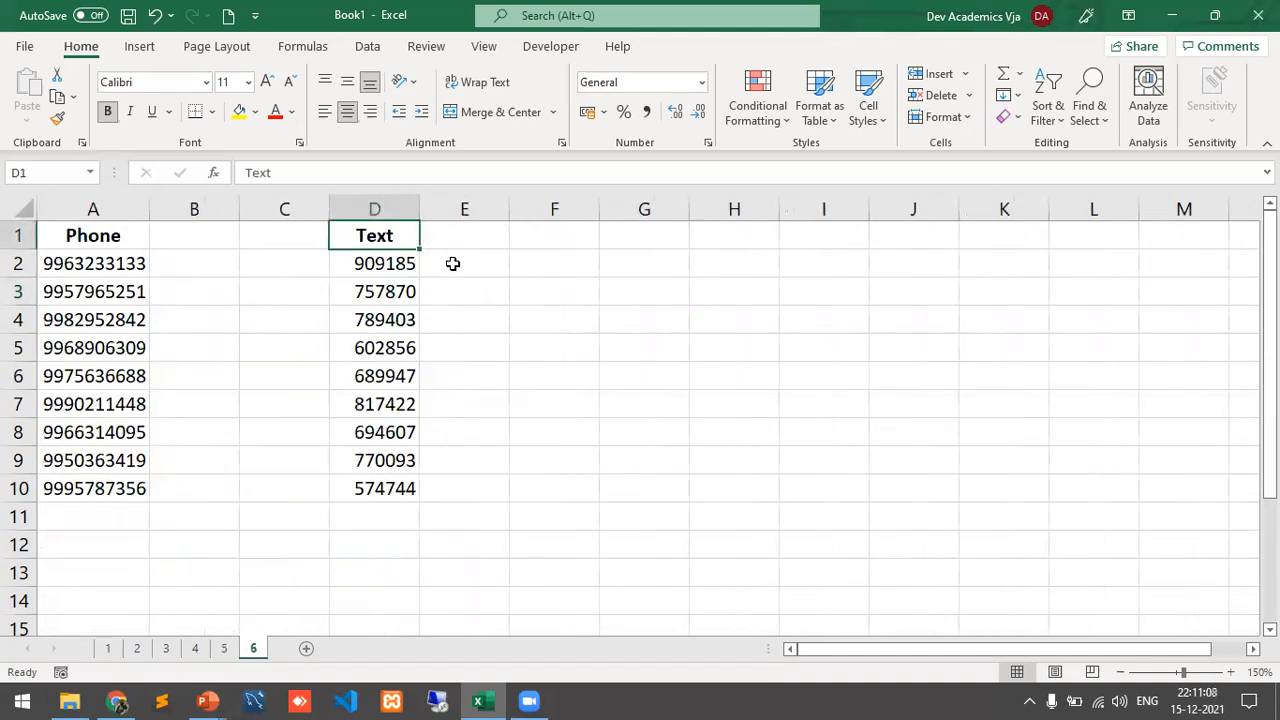
Step: Flash Fill E2:E10 with SCS-prefixed numbers from the example SCS909185 in E2
left_click(453, 263)
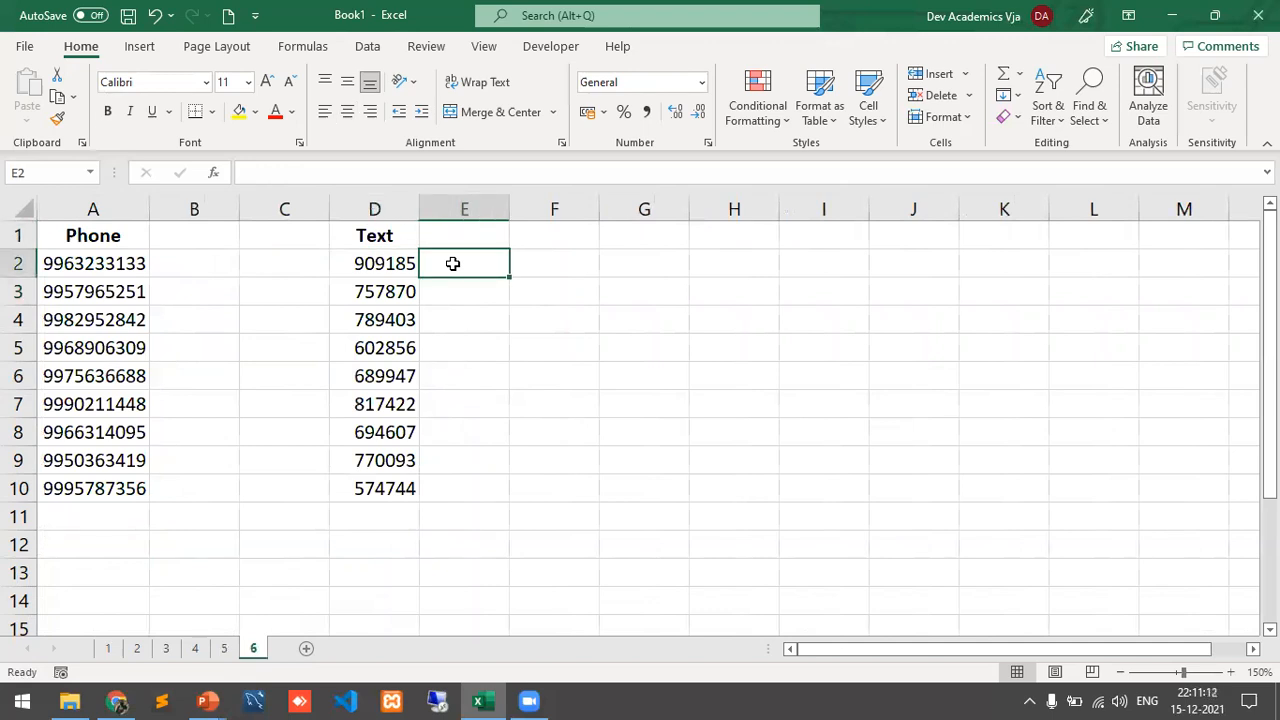
type("SCS")
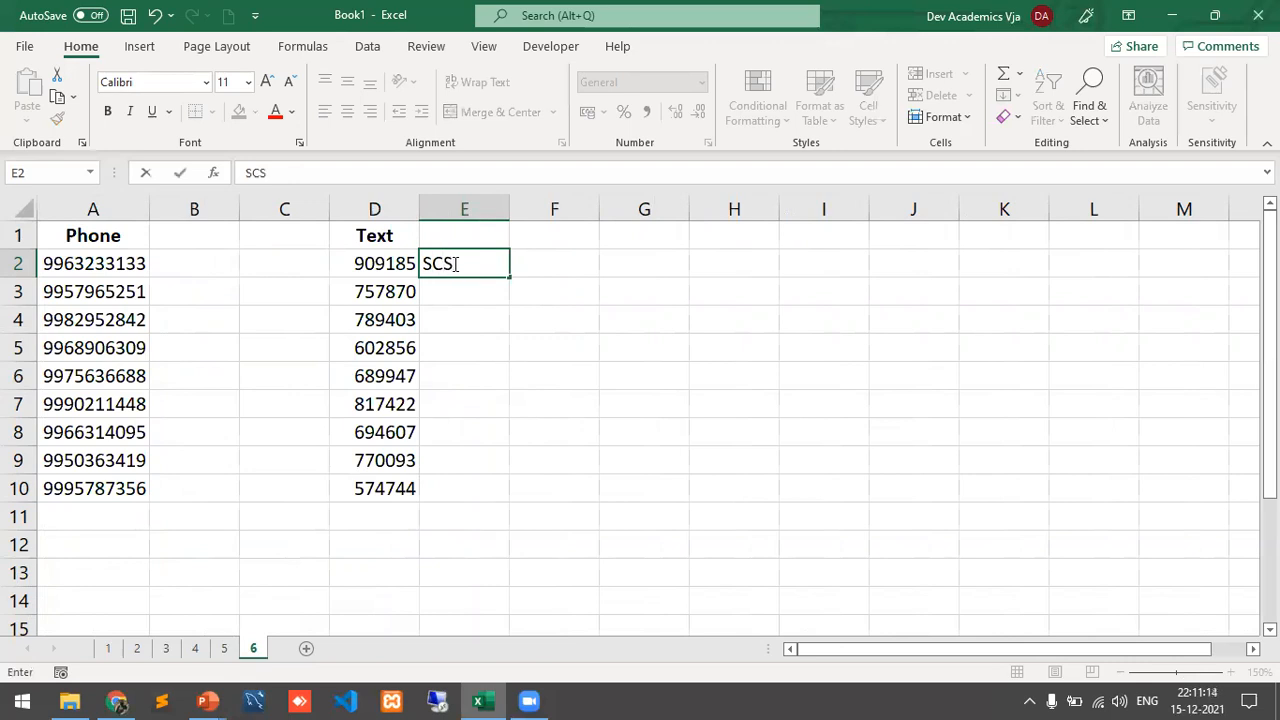
type("909185")
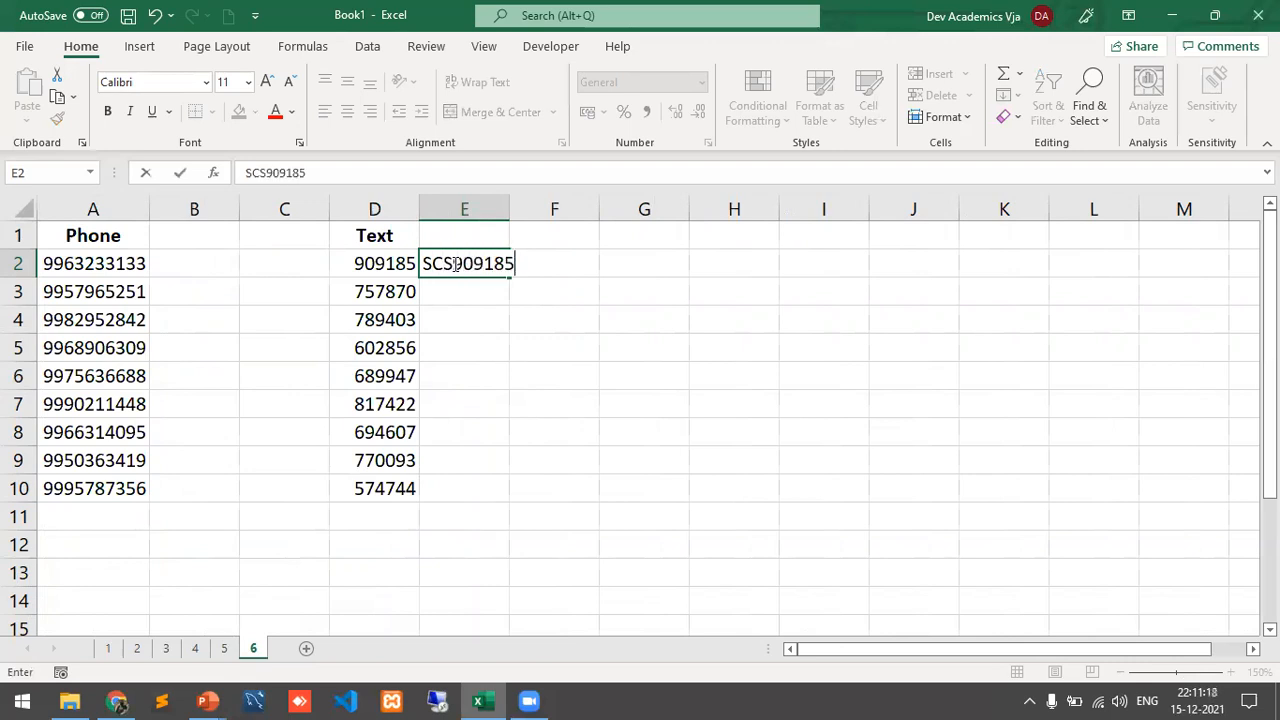
key("Return")
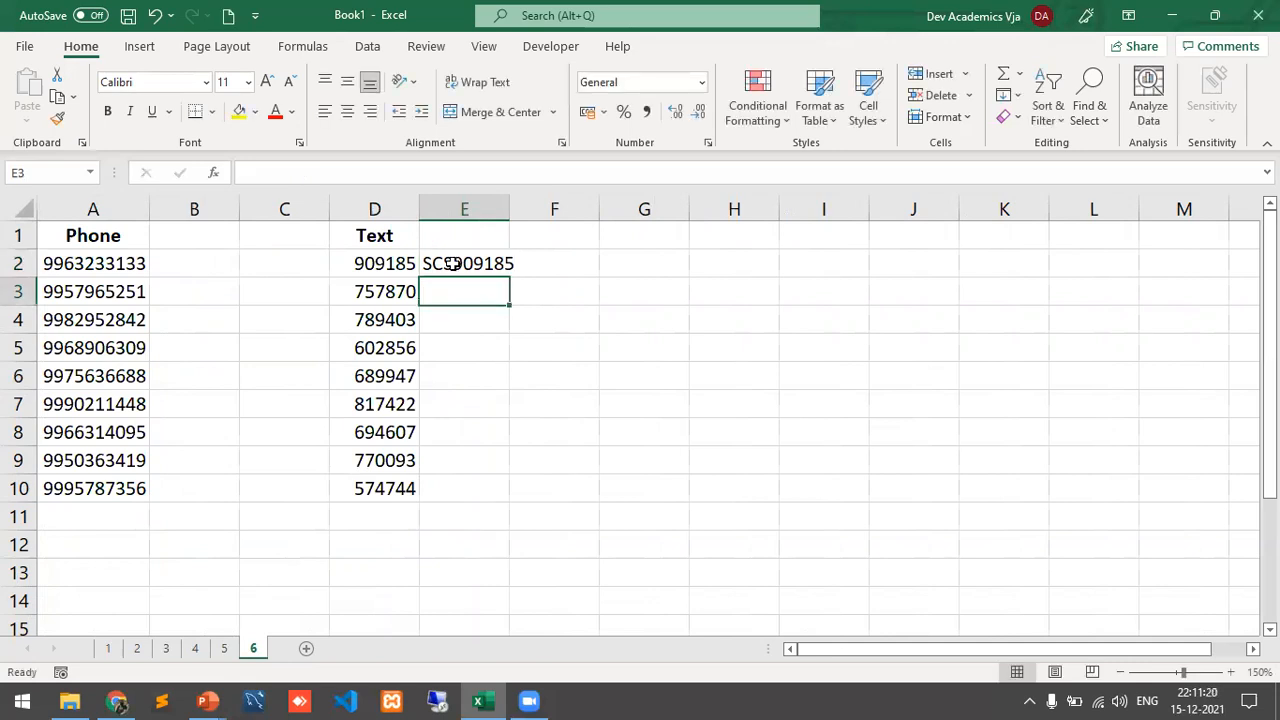
key("ctrl+e")
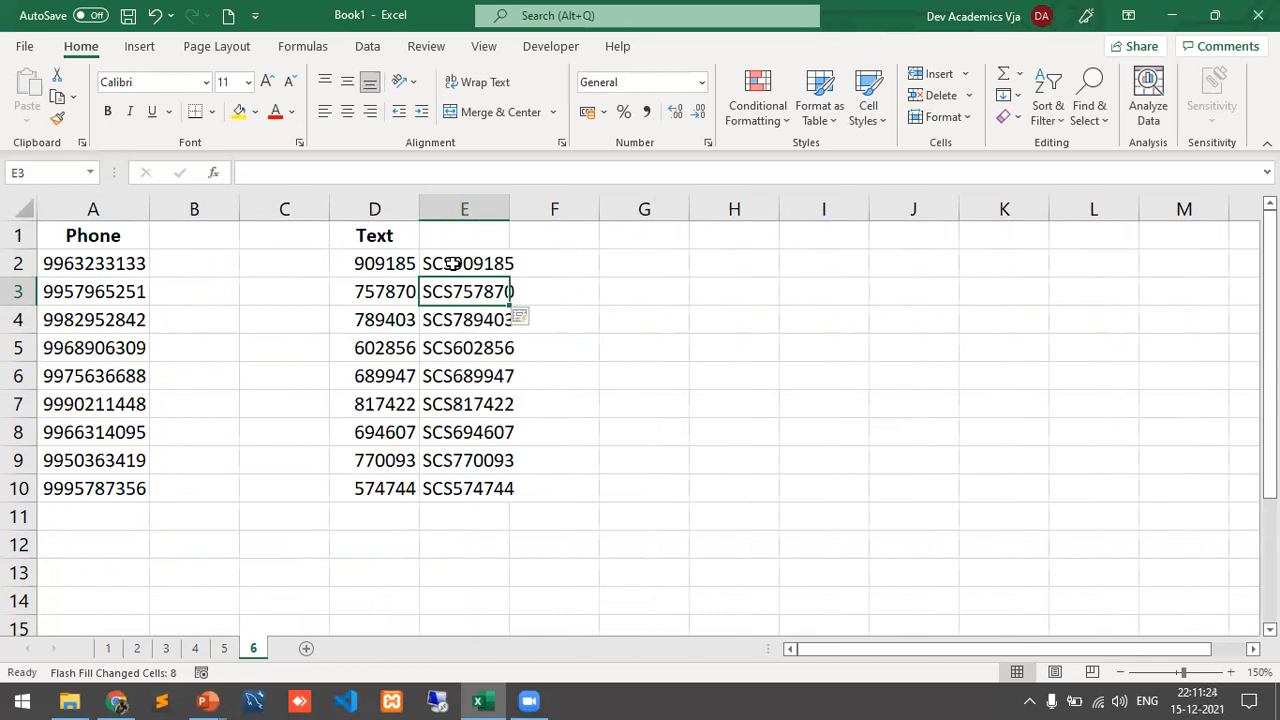
Step: Enter the first phone number with a +91- prefix in B2; Flash Fill finds no pattern
left_click(215, 262)
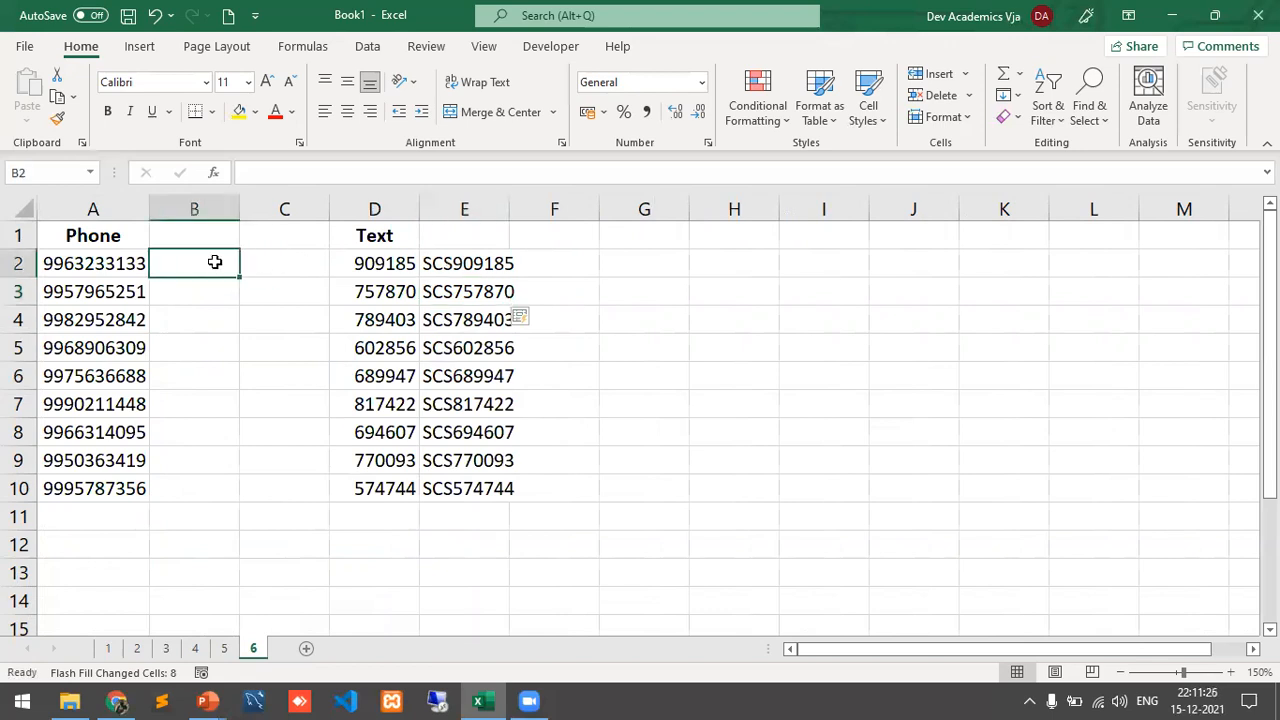
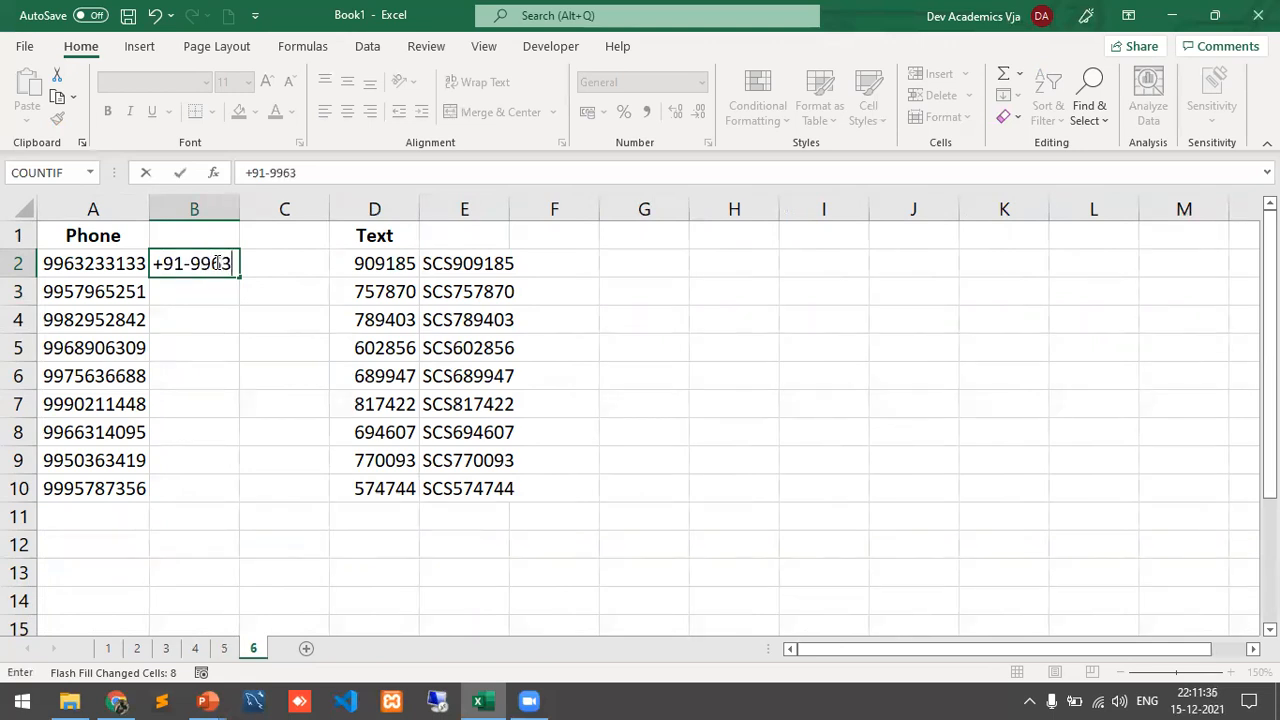
key("Return")
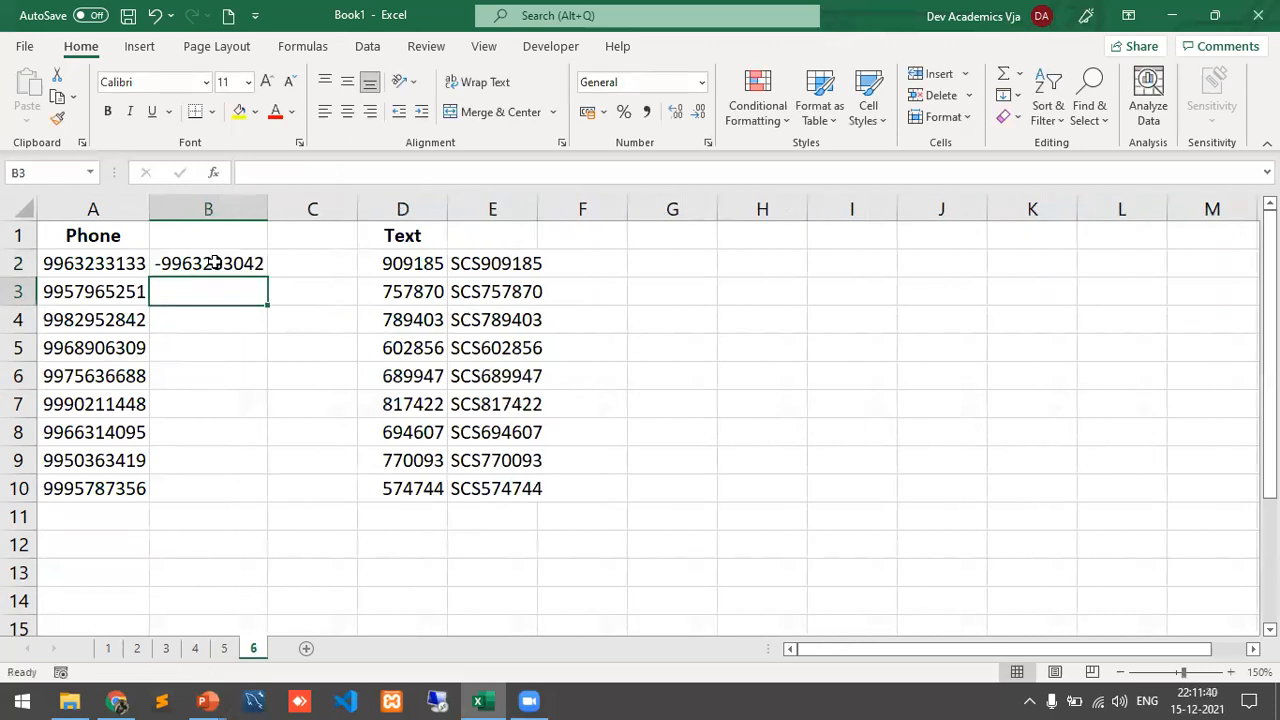
key("ctrl+e")
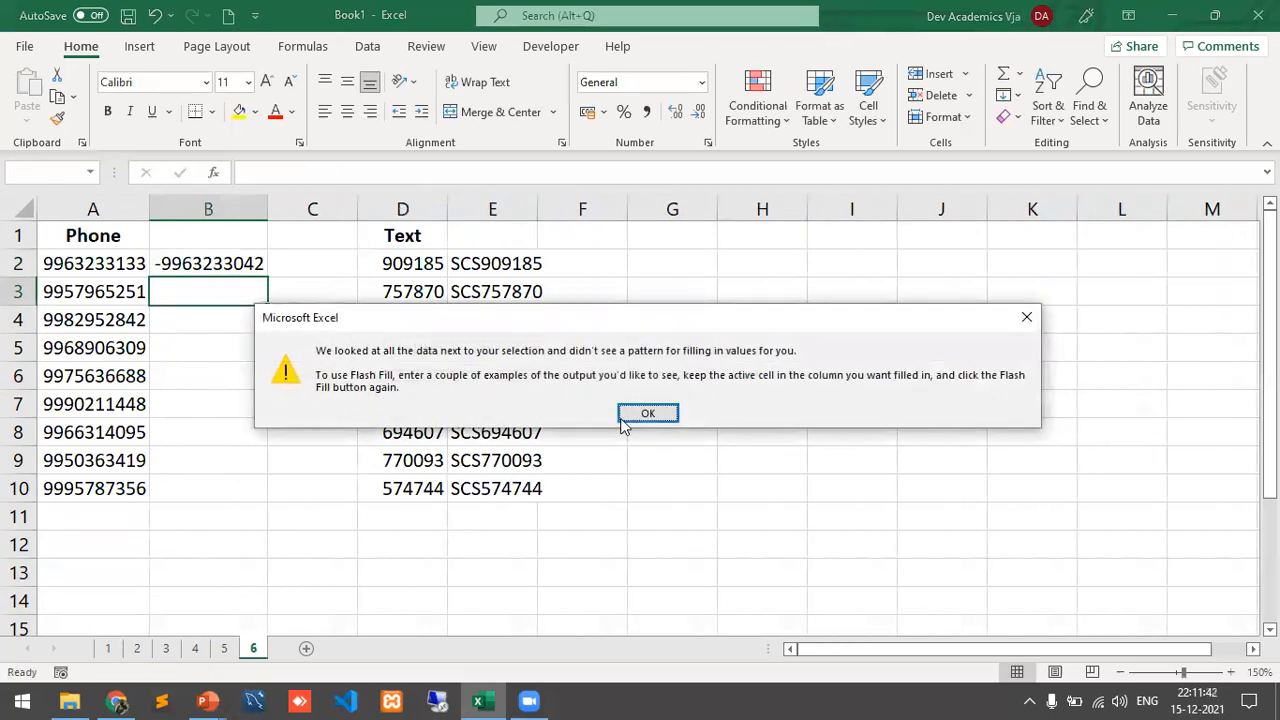
left_click(630, 420)
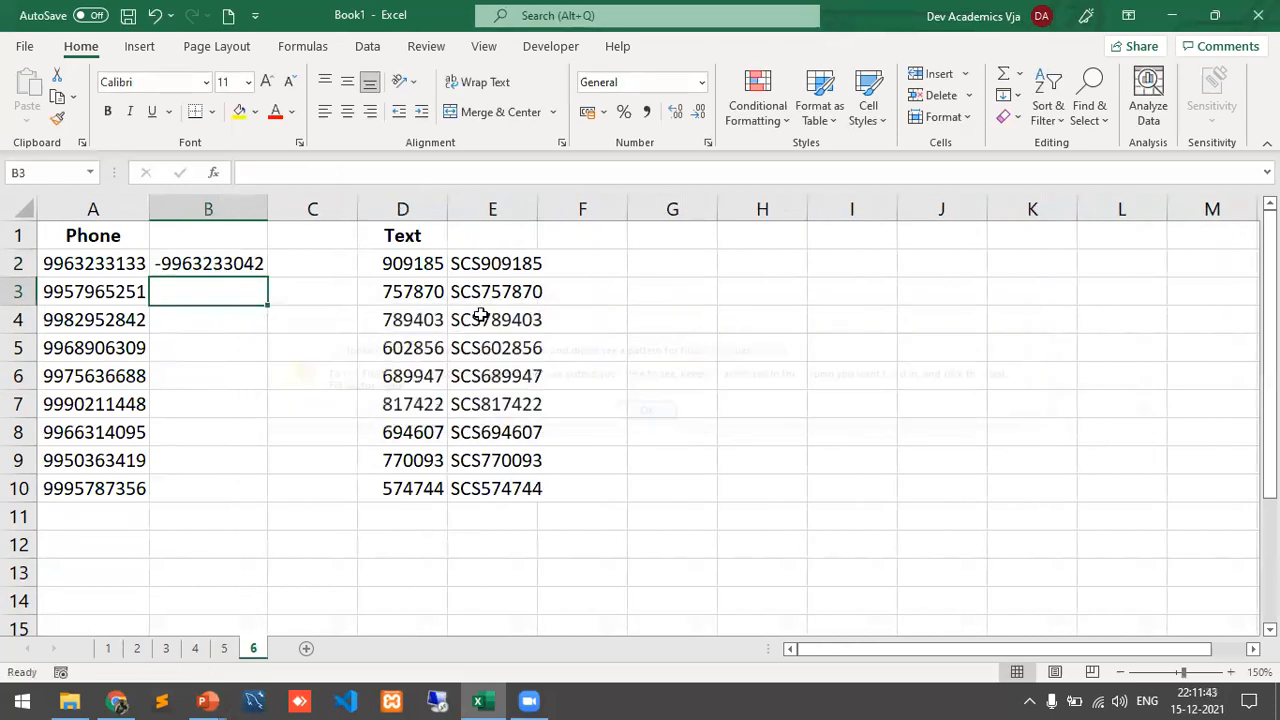
left_click(188, 262)
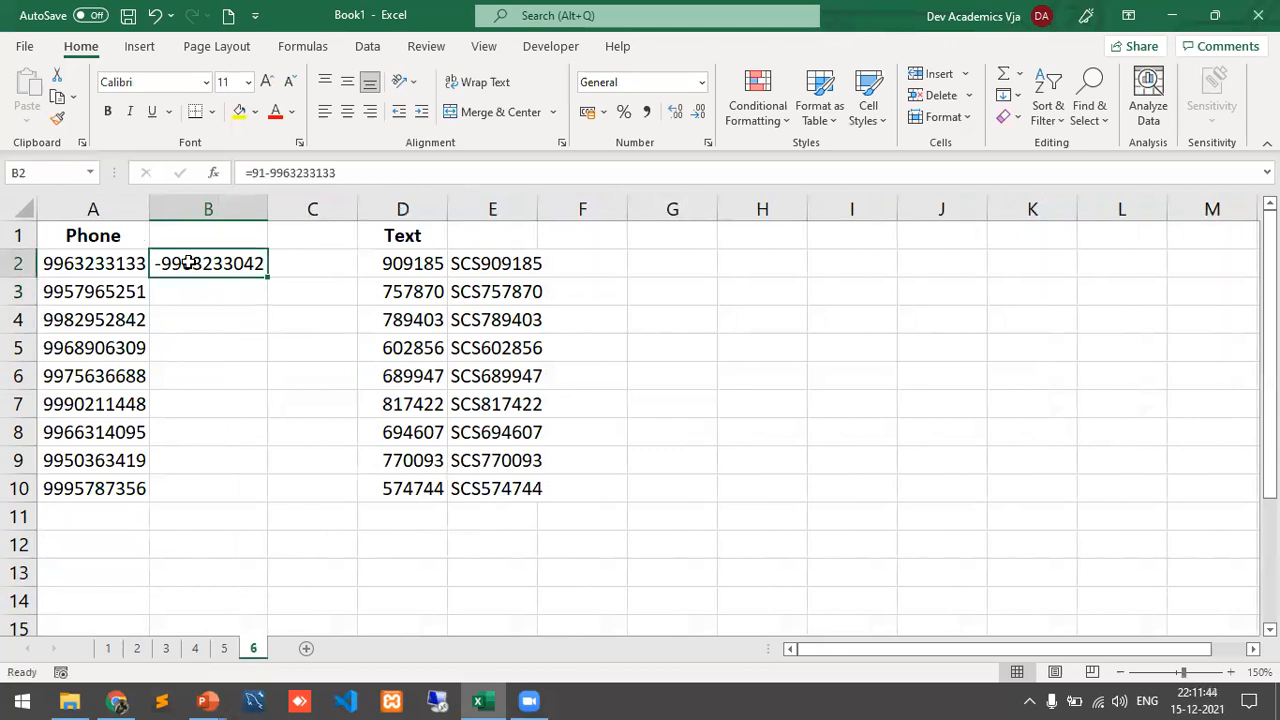
Step: Re-enter B2 as text with a leading apostrophe so the +91- phone number is kept
left_click(256, 173)
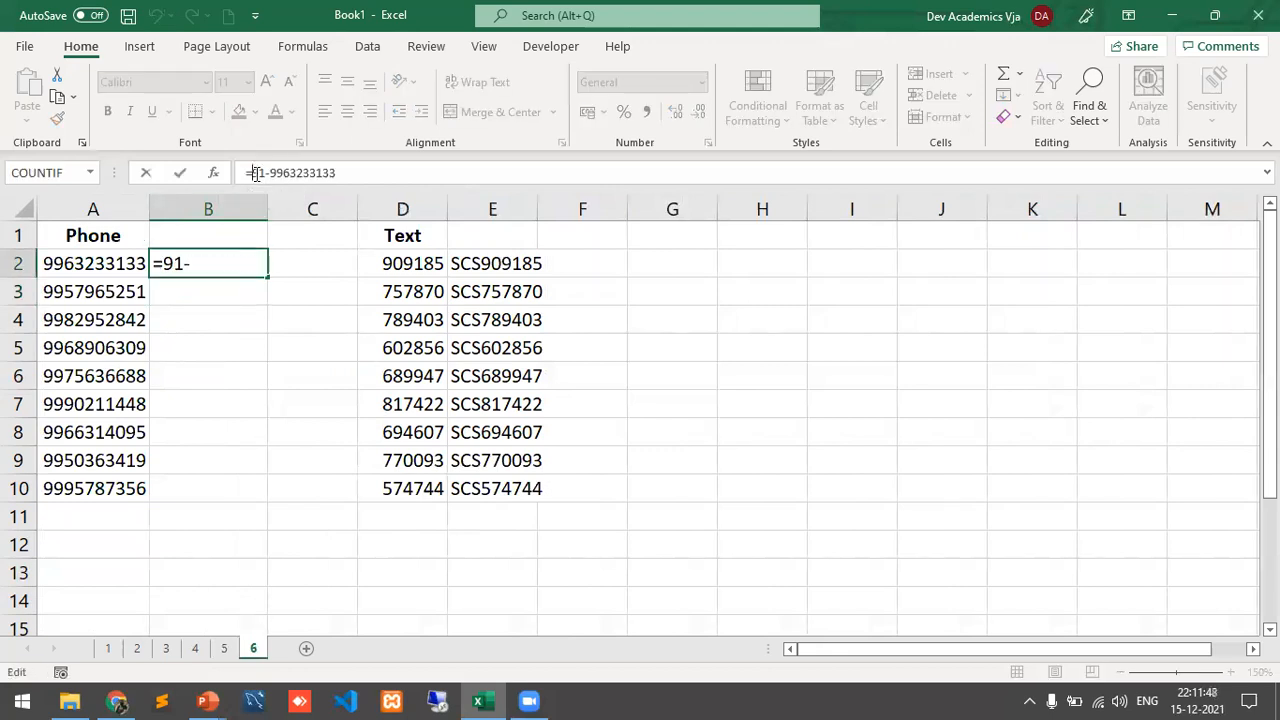
key("BackSpace")
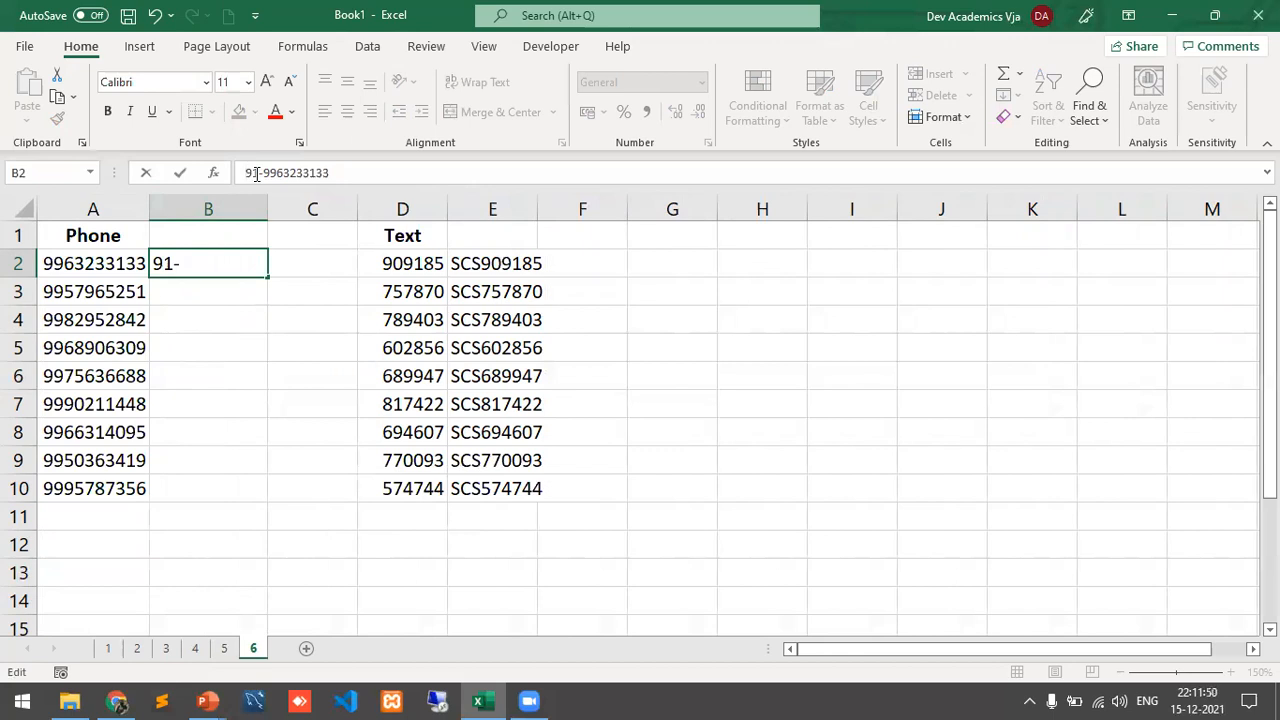
type("'+")
key("Return")
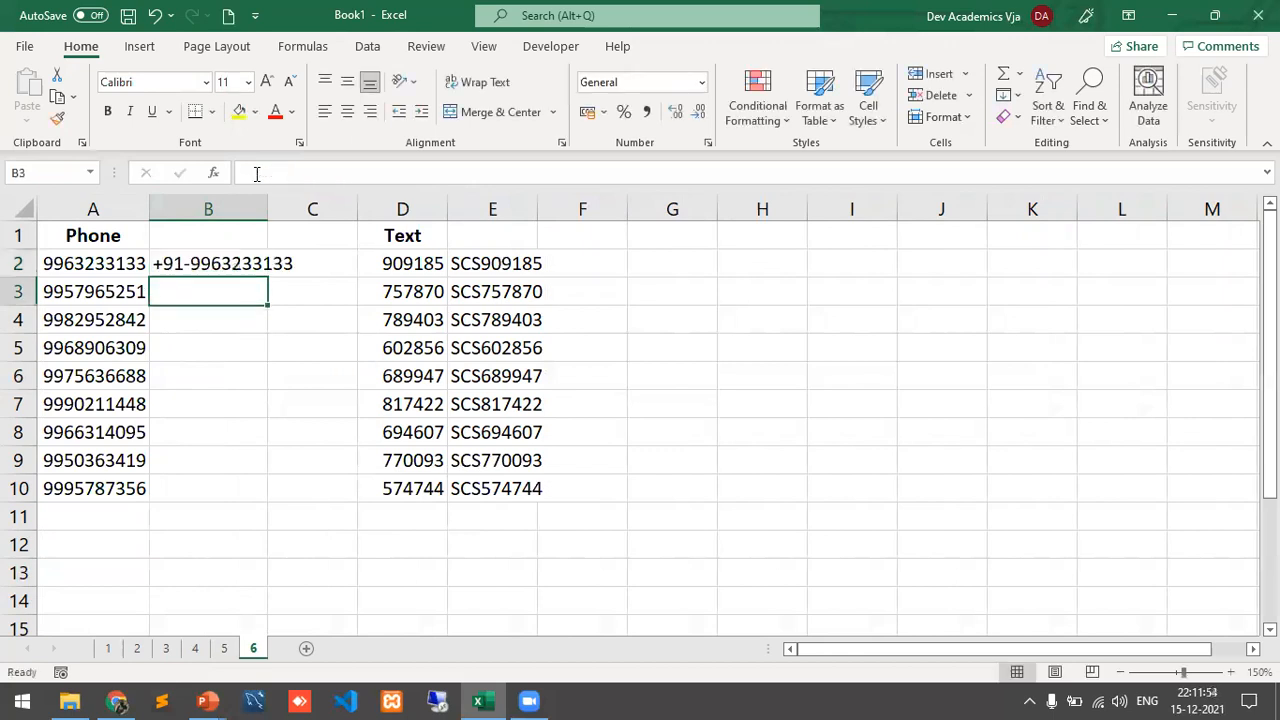
Step: Flash Fill B3:B10 with +91- numbers, autofit column B, then undo everything back to empty
key("Up")
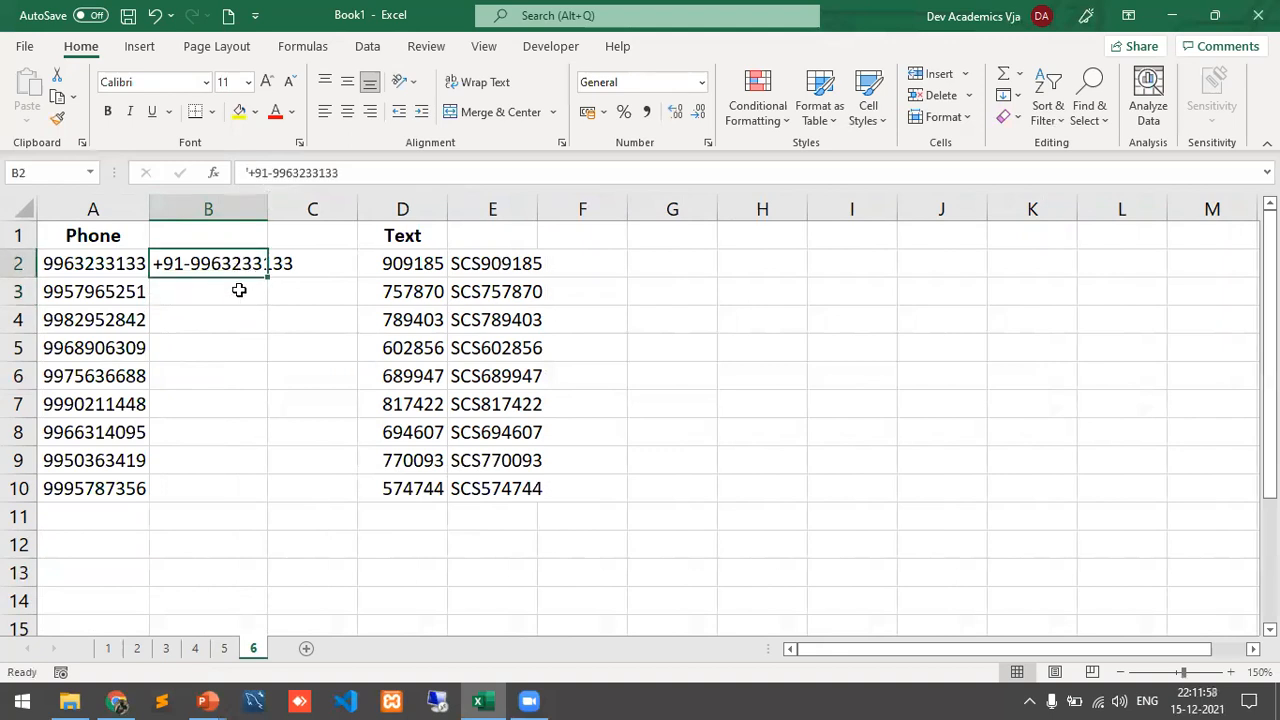
key("ctrl+e")
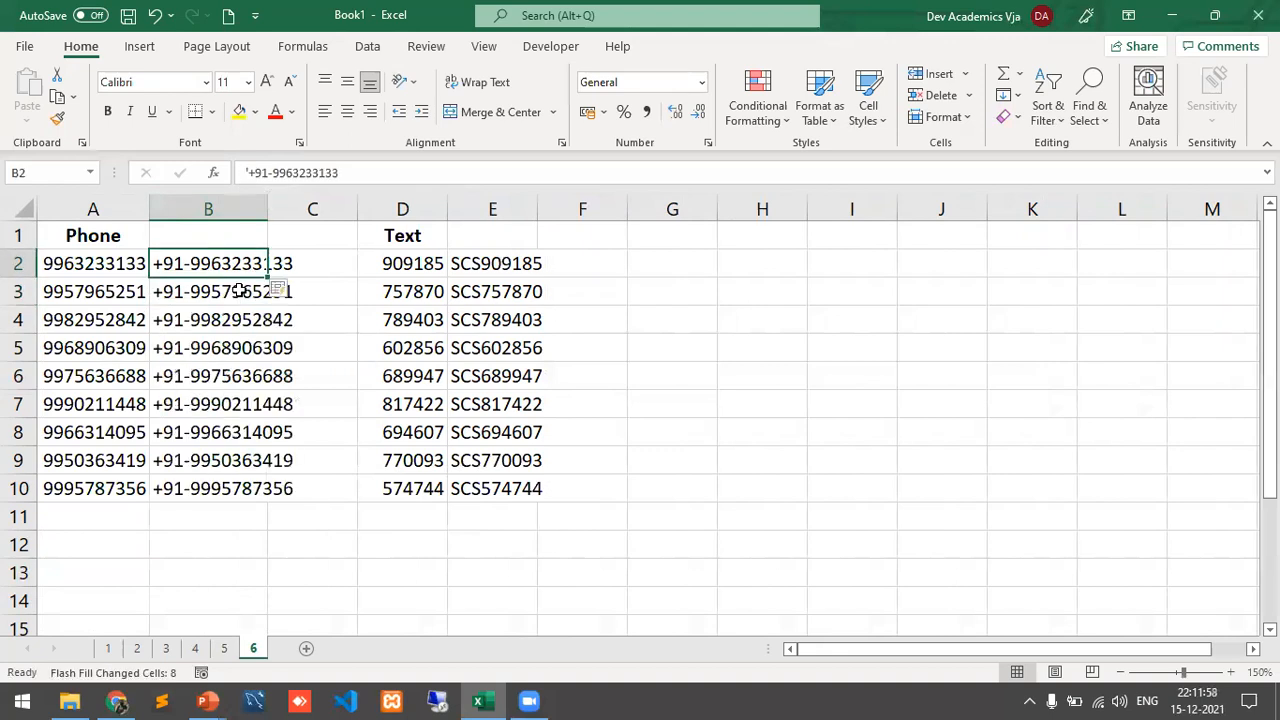
double_click(268, 205)
key("ctrl+z")
key("ctrl+z")
key("ctrl+z")
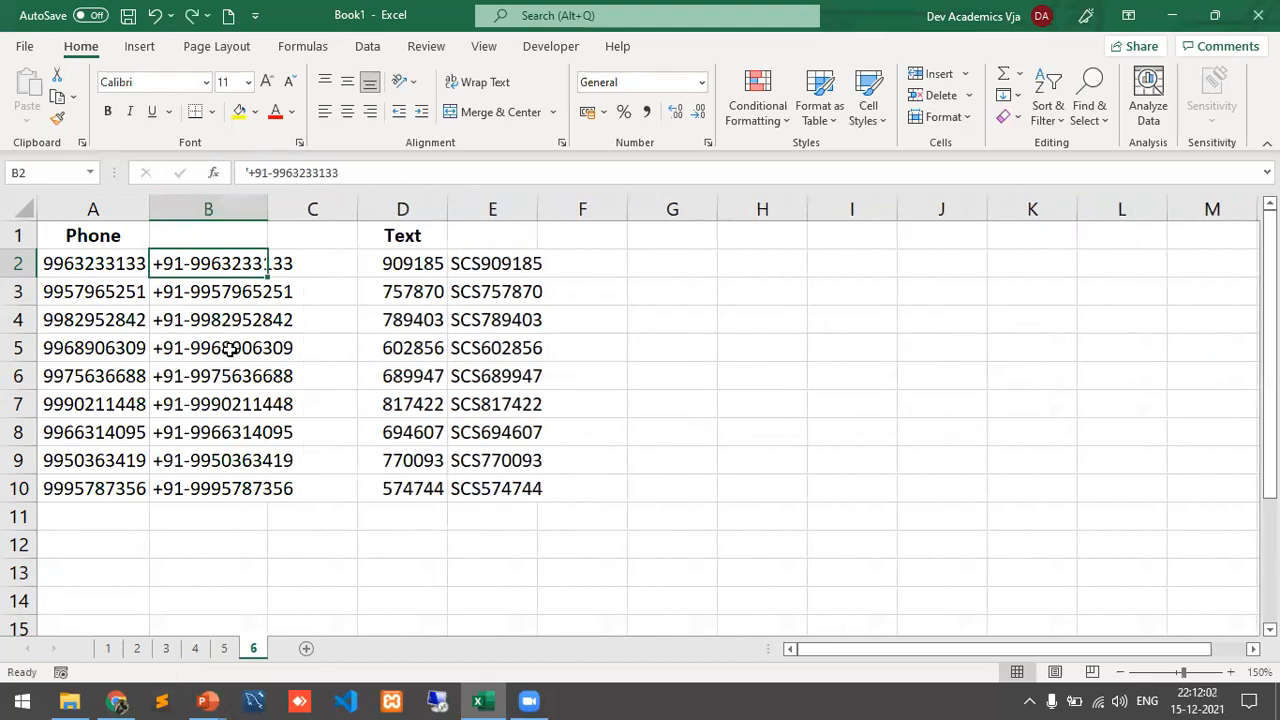
key("ctrl+z")
key("ctrl+z")
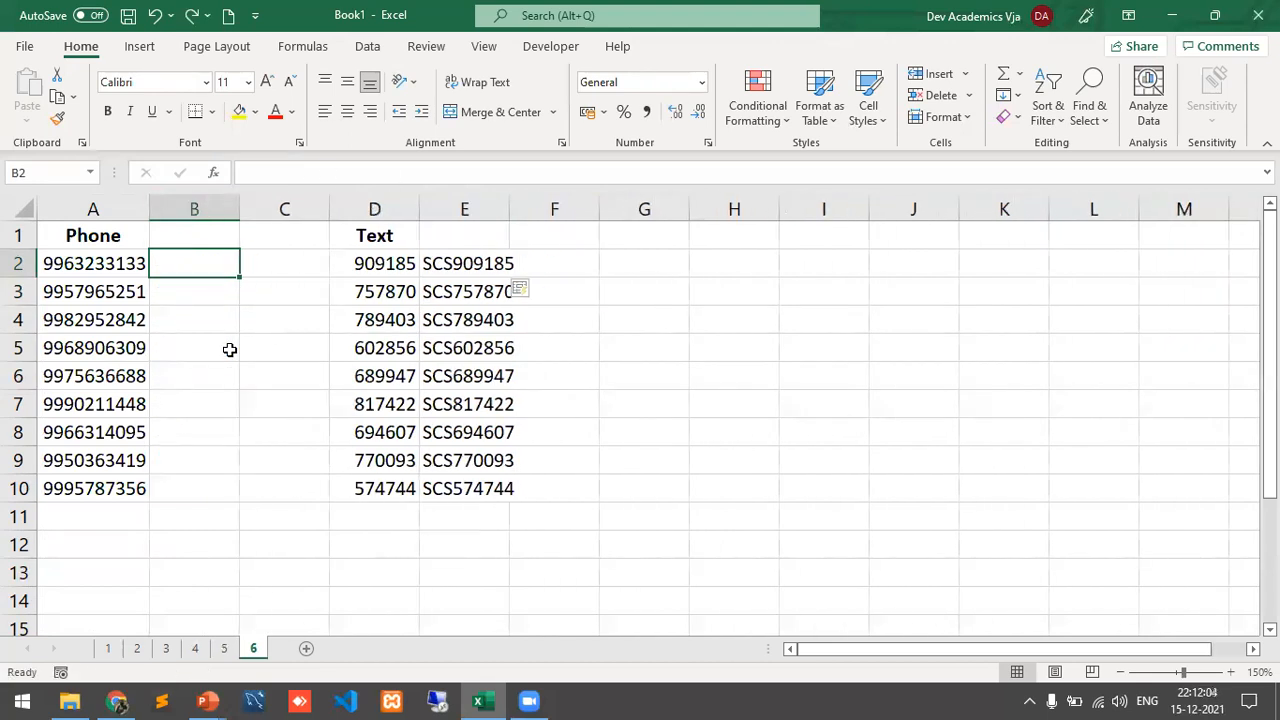
Step: Widen column B and Flash Fill B2:B10 with +91- phone numbers from a text example in B2
left_click_drag(240, 208, 305, 212)
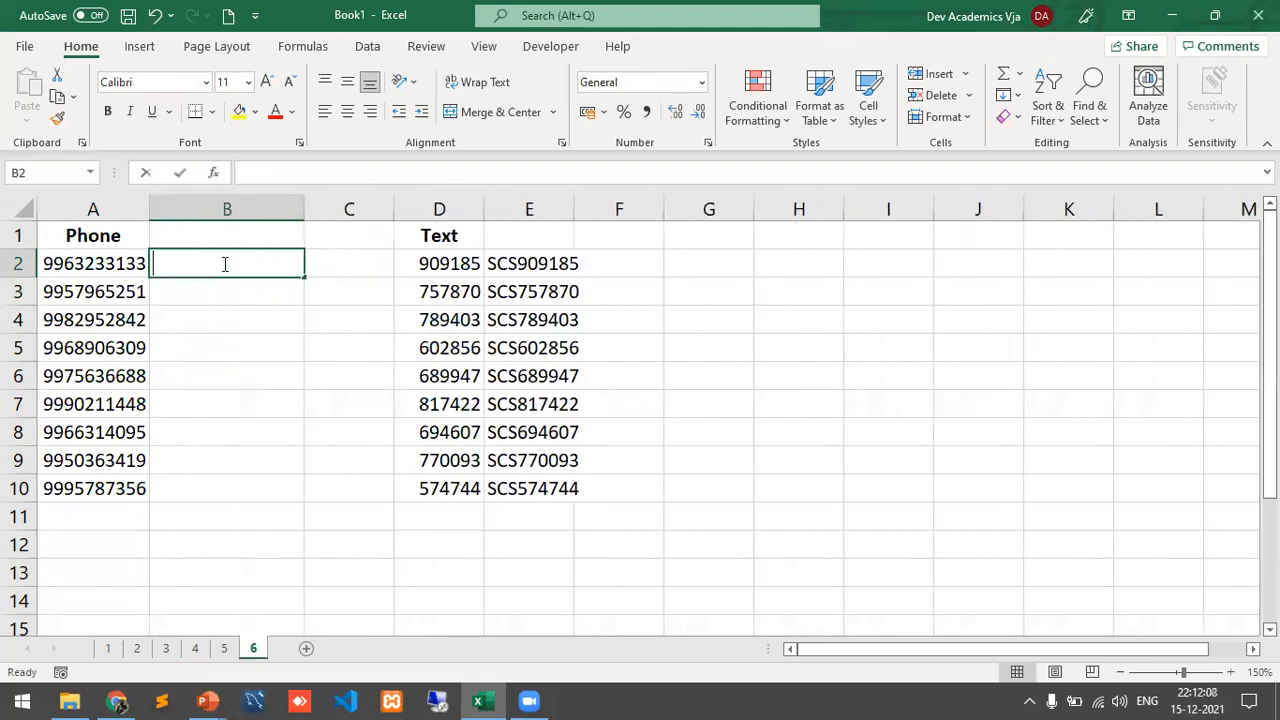
type("'")
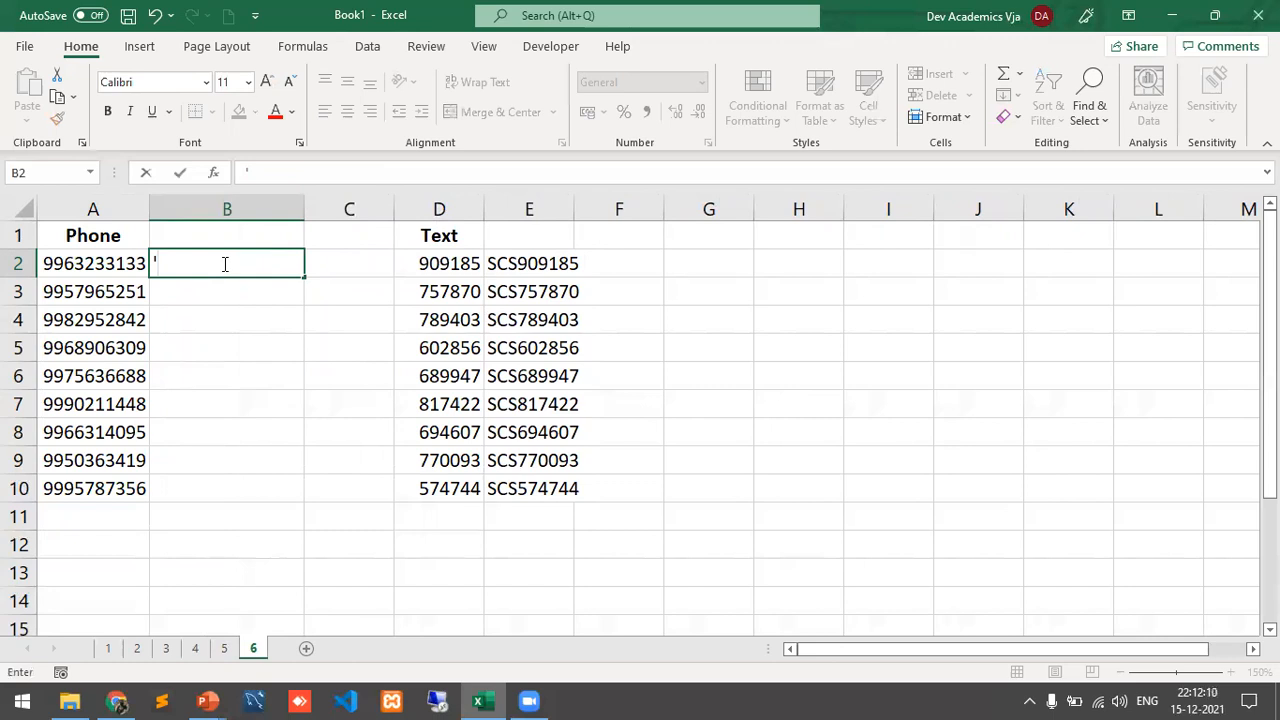
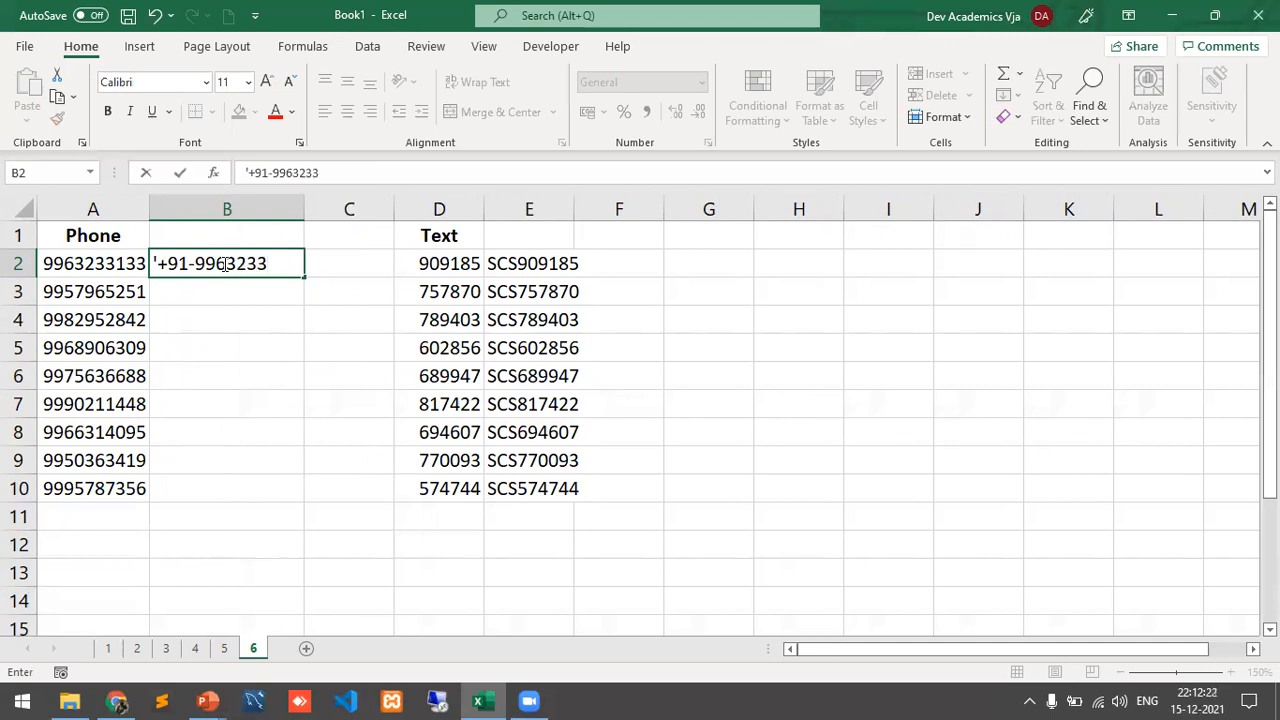
key("Return")
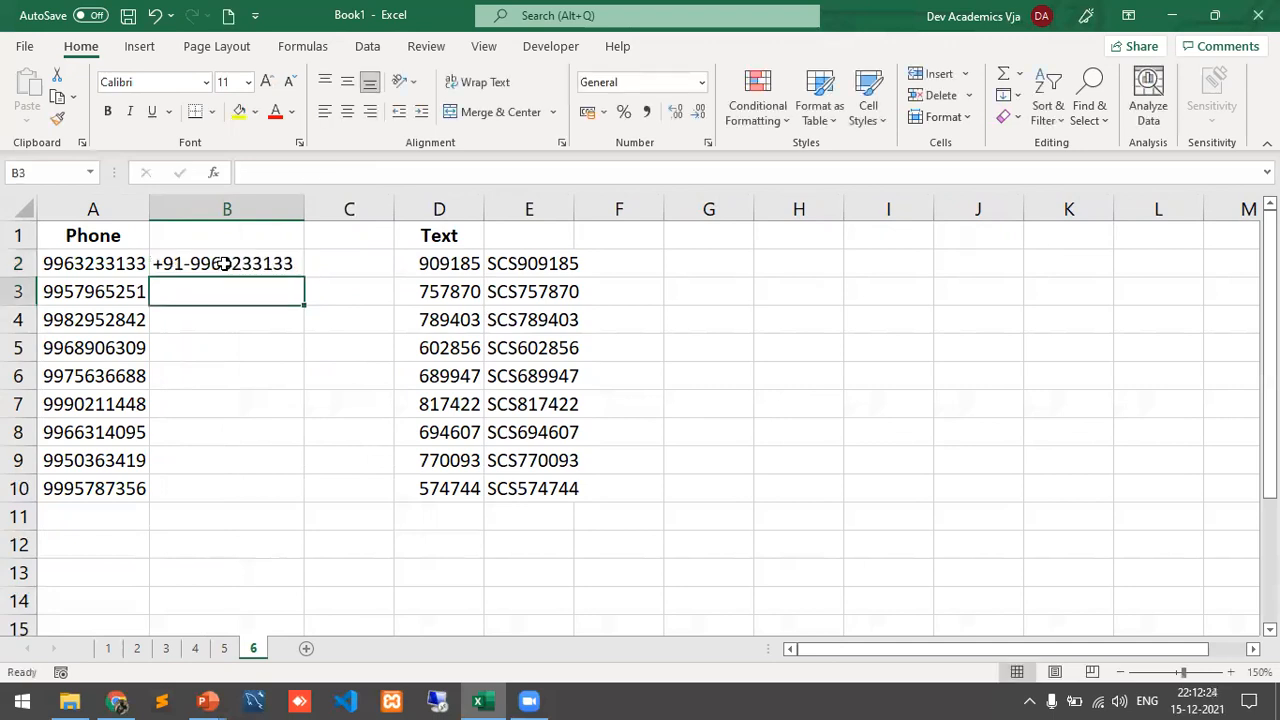
key("ctrl+e")
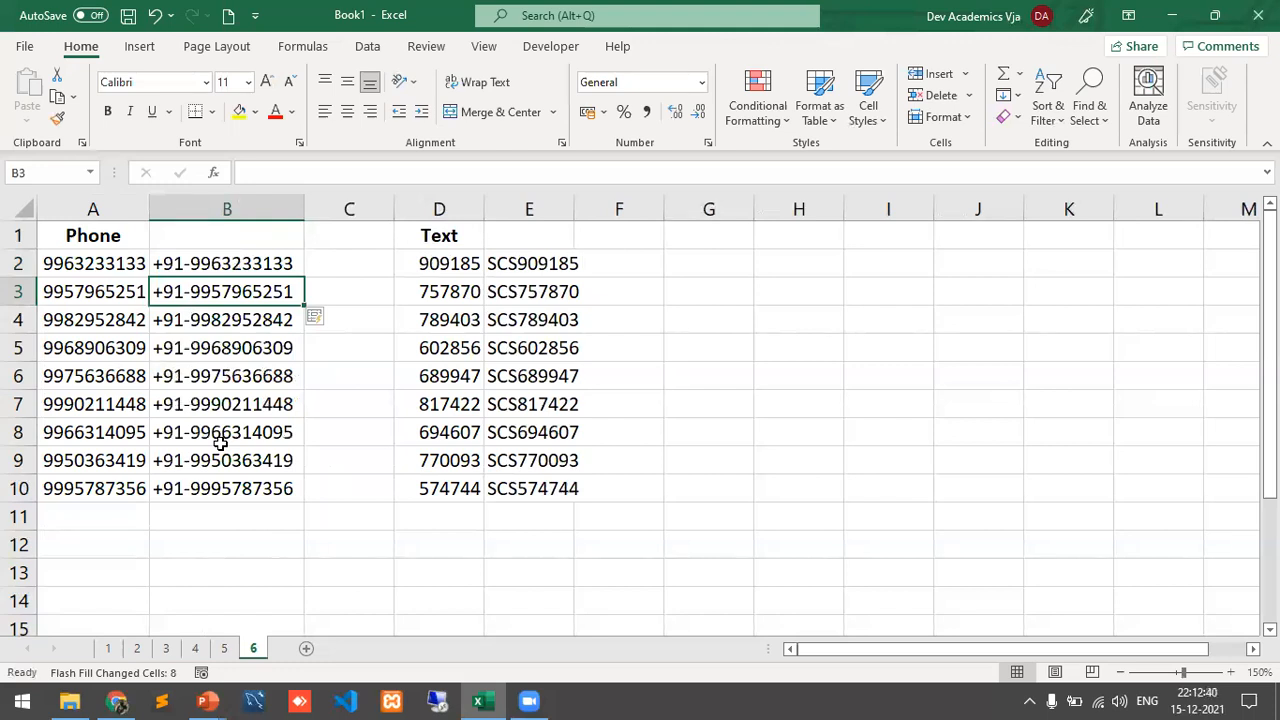
key("ctrl+e")
key("Return")
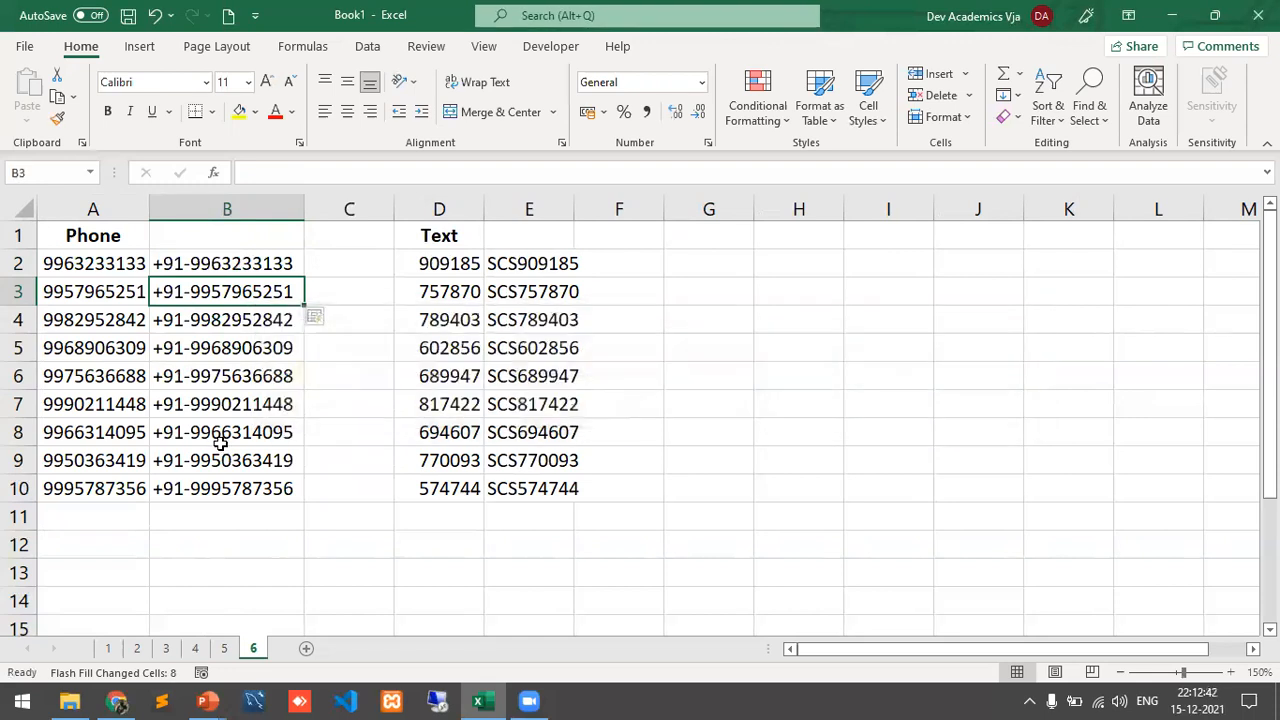